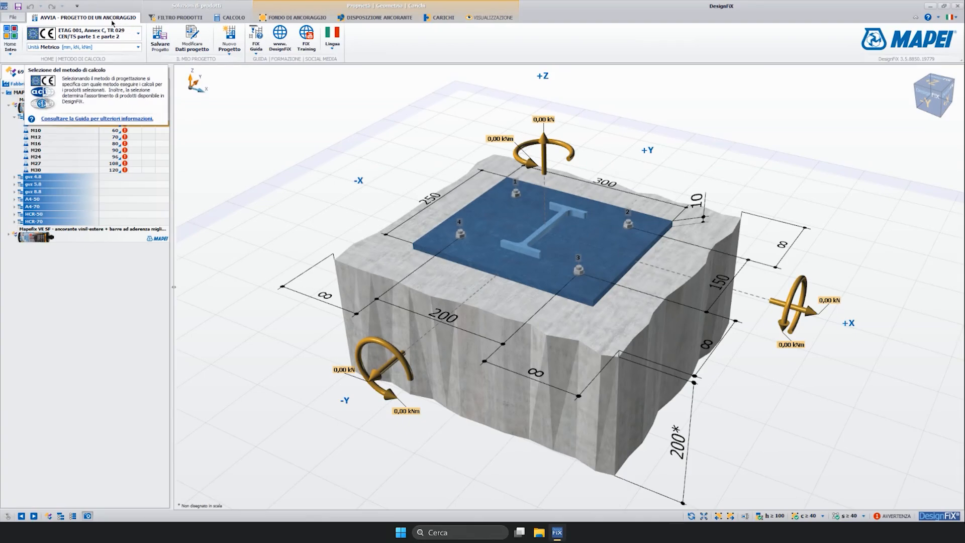
Set the calculation method to EN 1992-4:2018 and the units to metric (mm, kN, kNm)
left_click(137, 33)
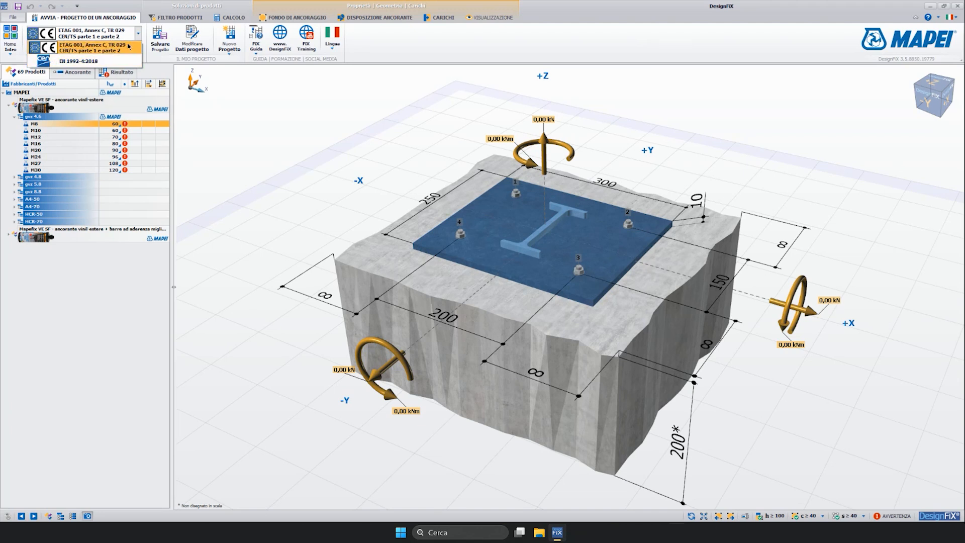
left_click(127, 60)
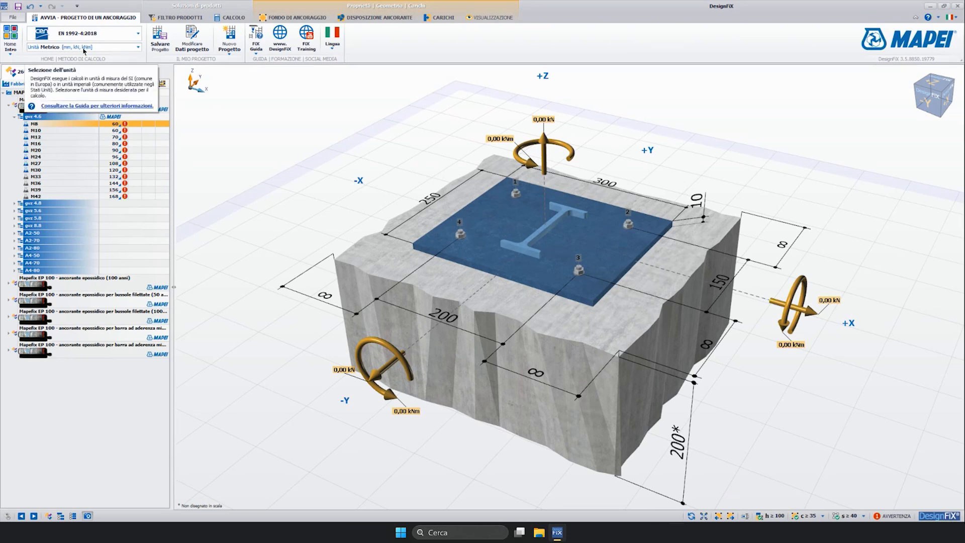
left_click(117, 50)
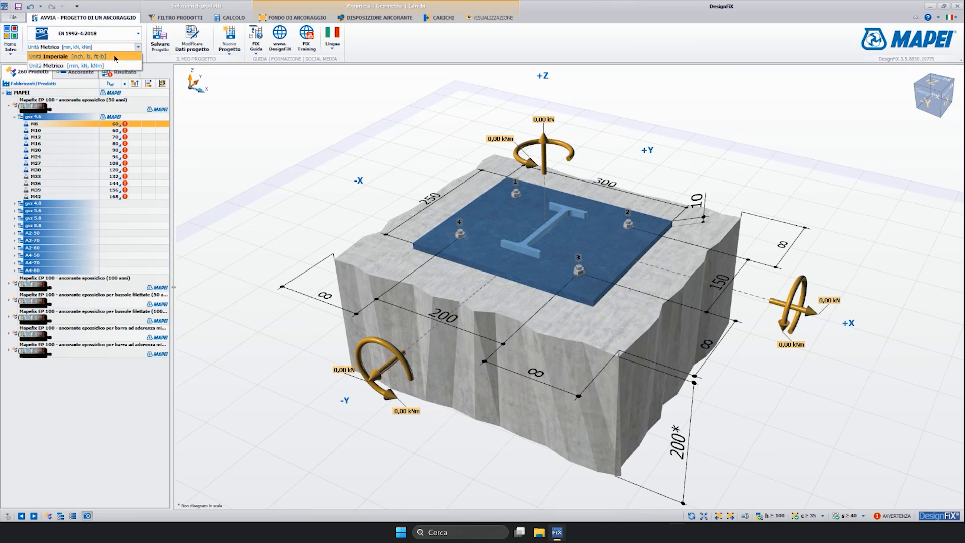
left_click(114, 65)
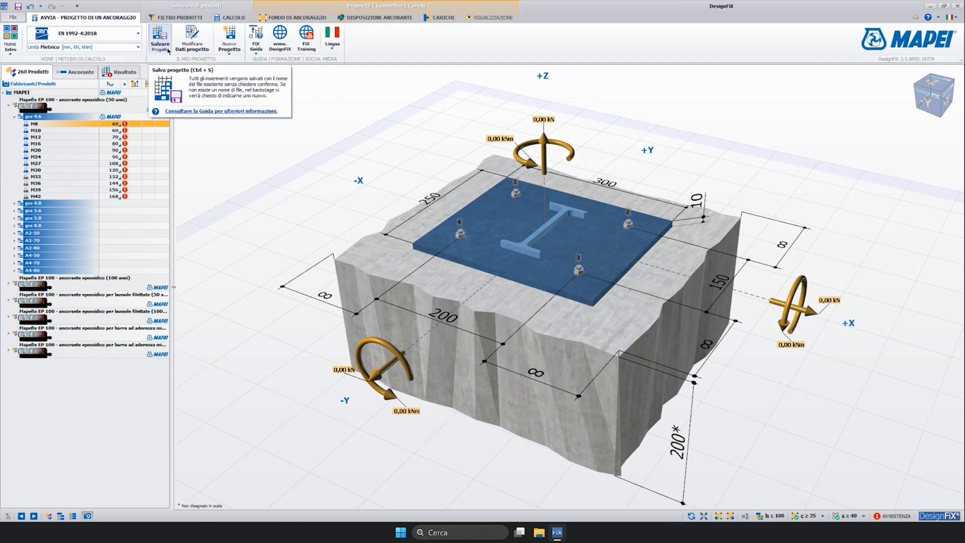
View the project data form with its address and description fields, and return to the 3D model
left_click(195, 38)
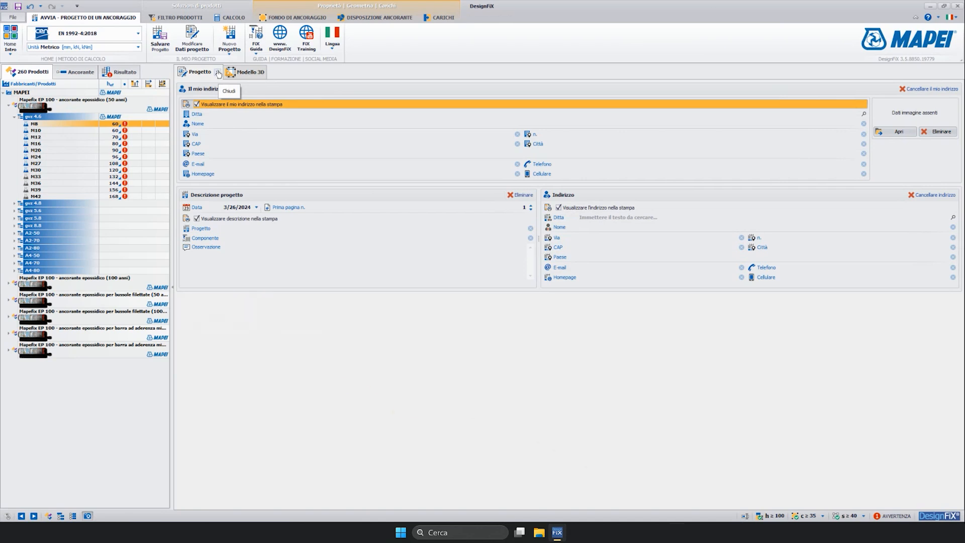
left_click(217, 73)
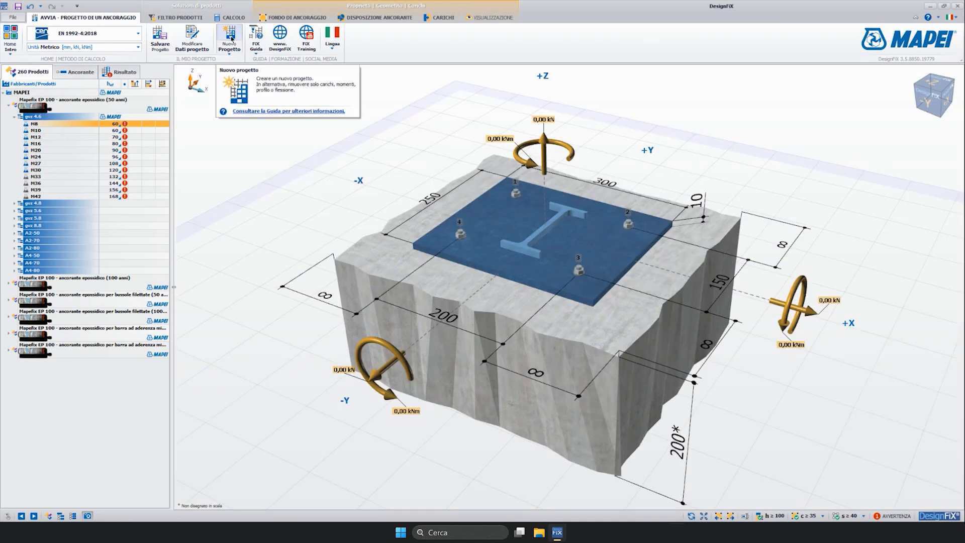
Read the failure modes of post-installed anchors under tension load in the Anchor Design module's help
left_click(257, 34)
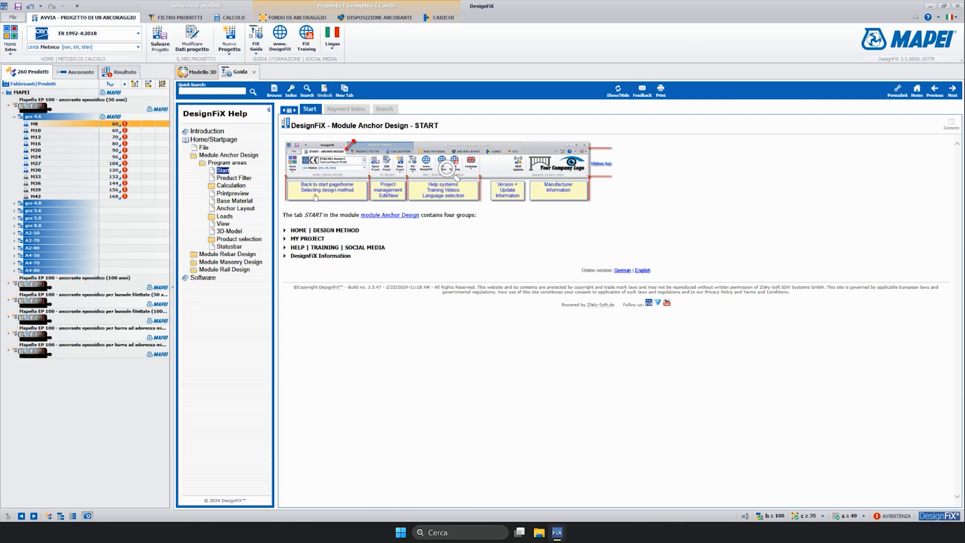
left_click(230, 155)
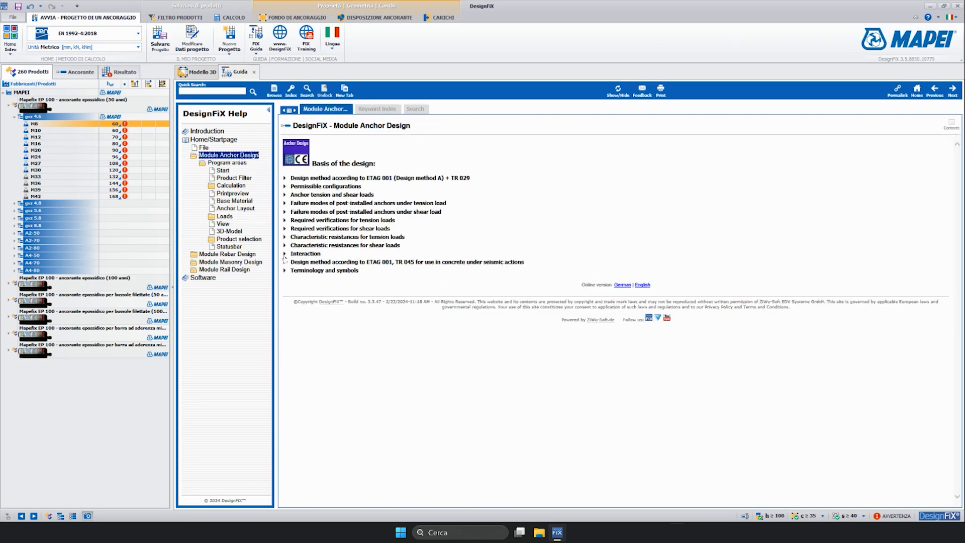
left_click(285, 204)
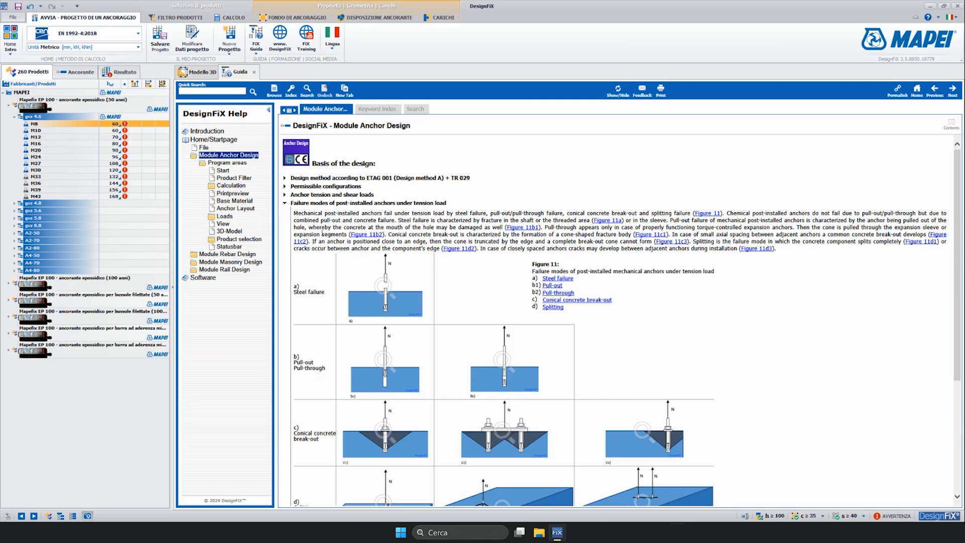
scroll(322, 234, "down", 3)
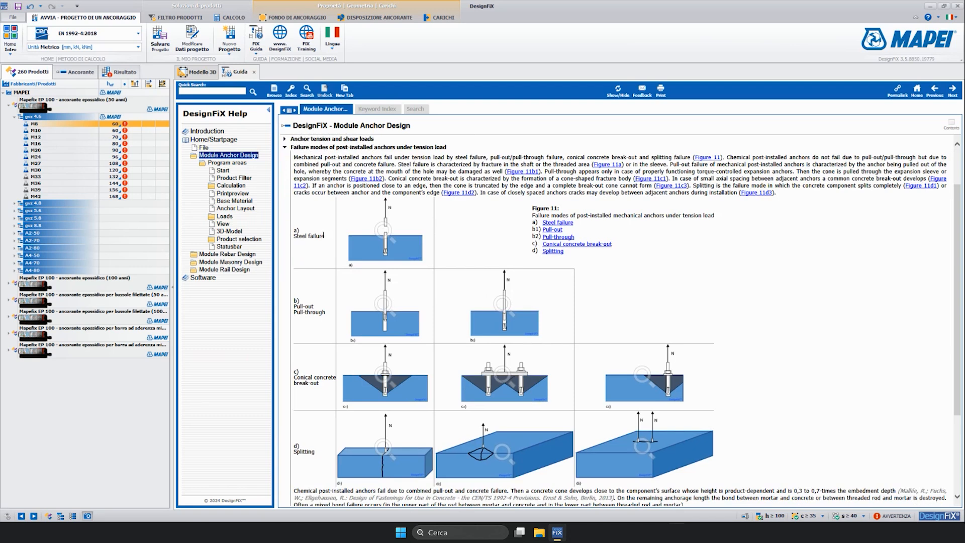
scroll(323, 235, "down", 3)
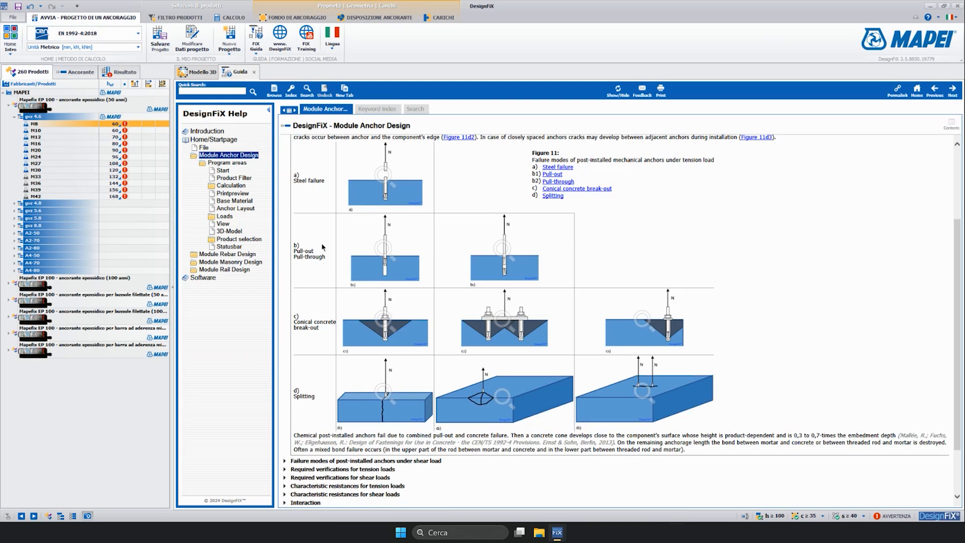
scroll(335, 282, "down", 3)
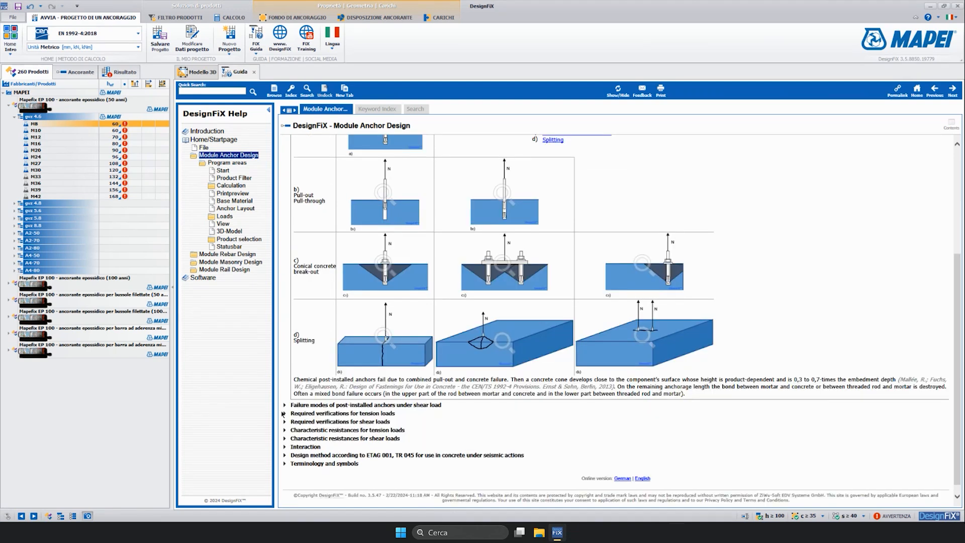
Examine the help on tension resistances for steel failure and concrete splitting, plus the required verifications for shear loads
left_click(284, 430)
scroll(287, 429, "down", 3)
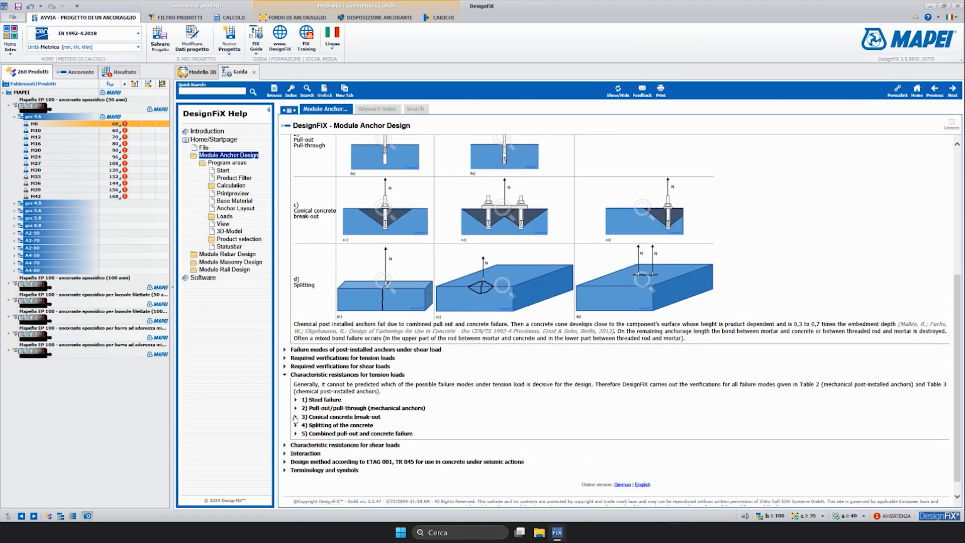
left_click(296, 400)
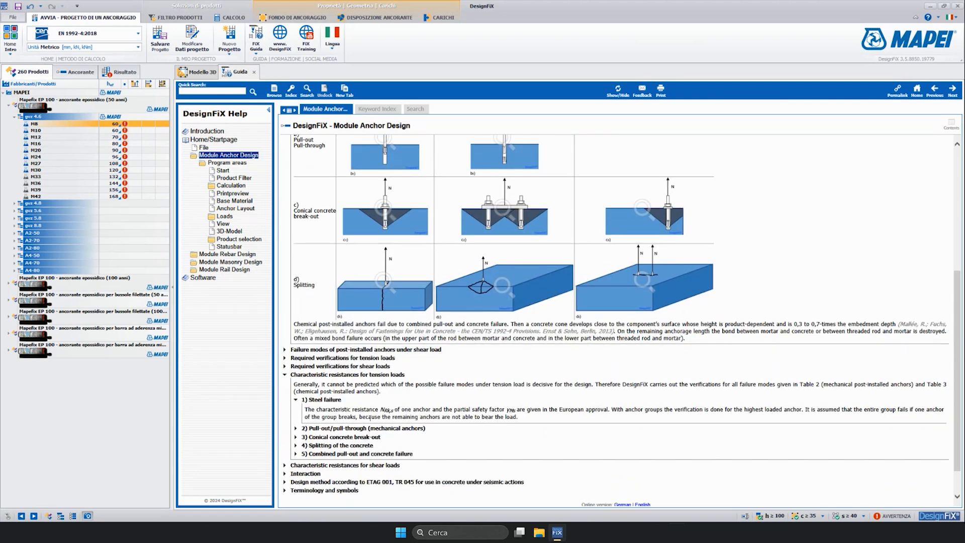
left_click(297, 445)
scroll(304, 443, "down", 3)
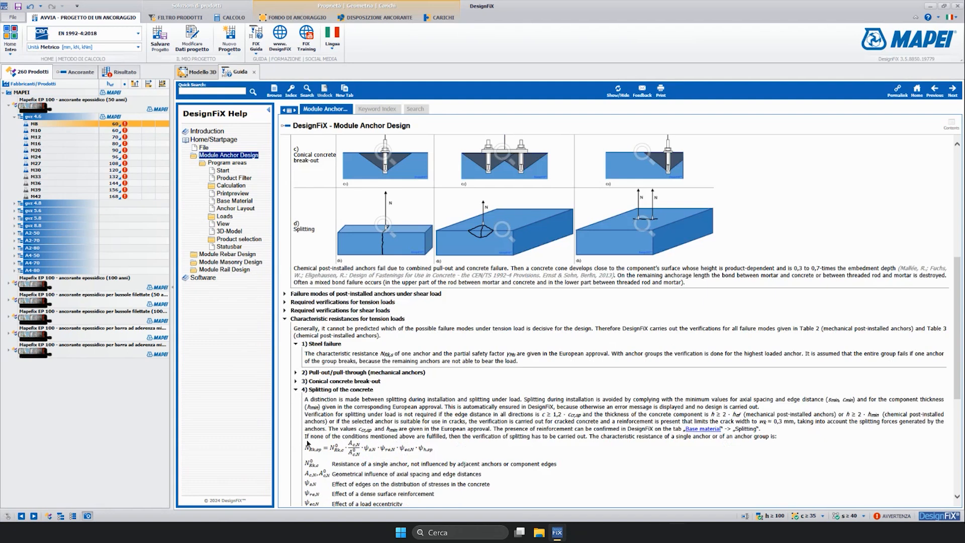
scroll(316, 412, "down", 1)
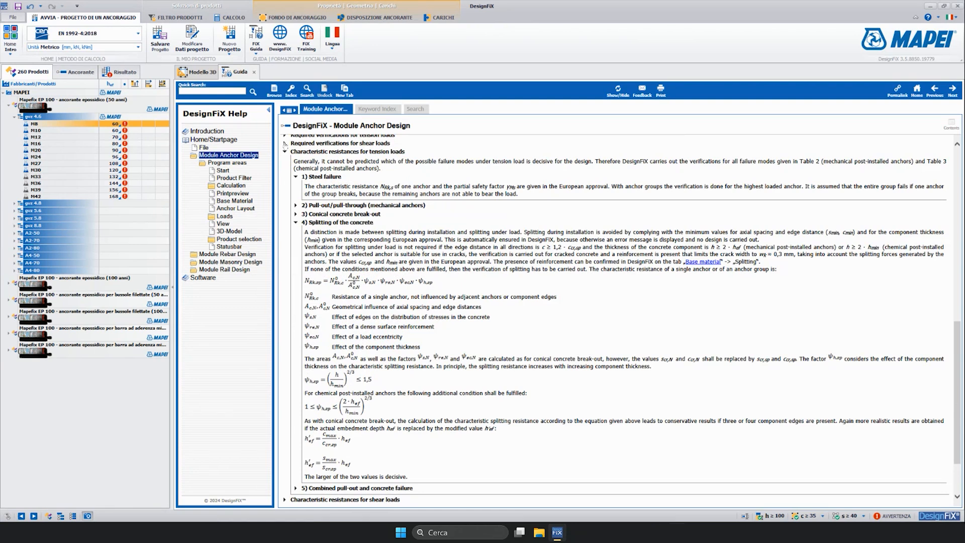
left_click(285, 152)
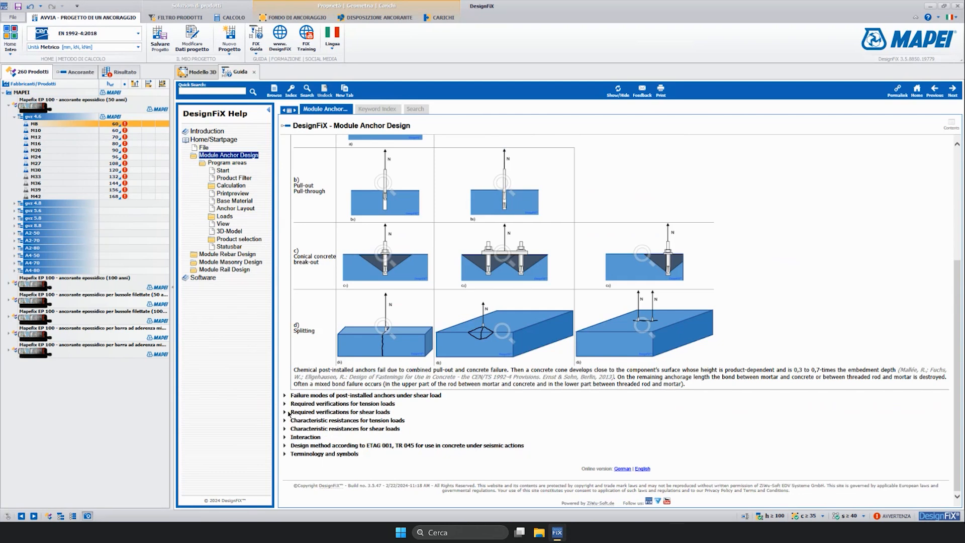
left_click(285, 412)
scroll(344, 372, "down", 2)
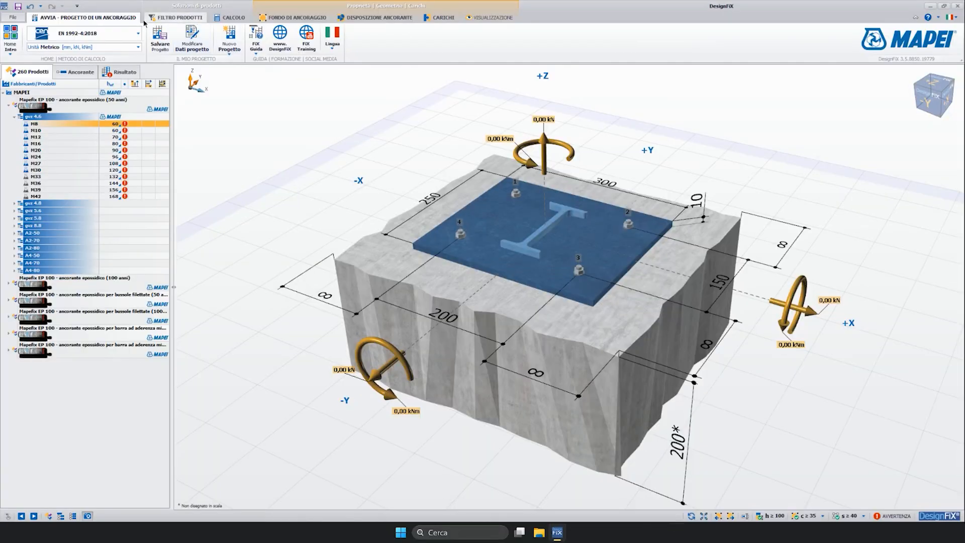
Limit the product filter's material to Acciaio zincato a caldo, and restore the filter's default settings
left_click(191, 19)
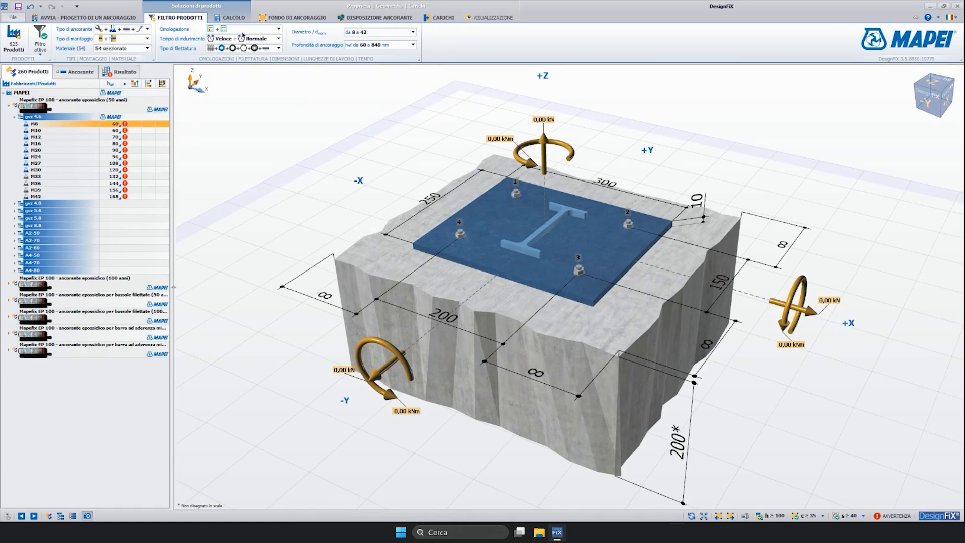
left_click(147, 48)
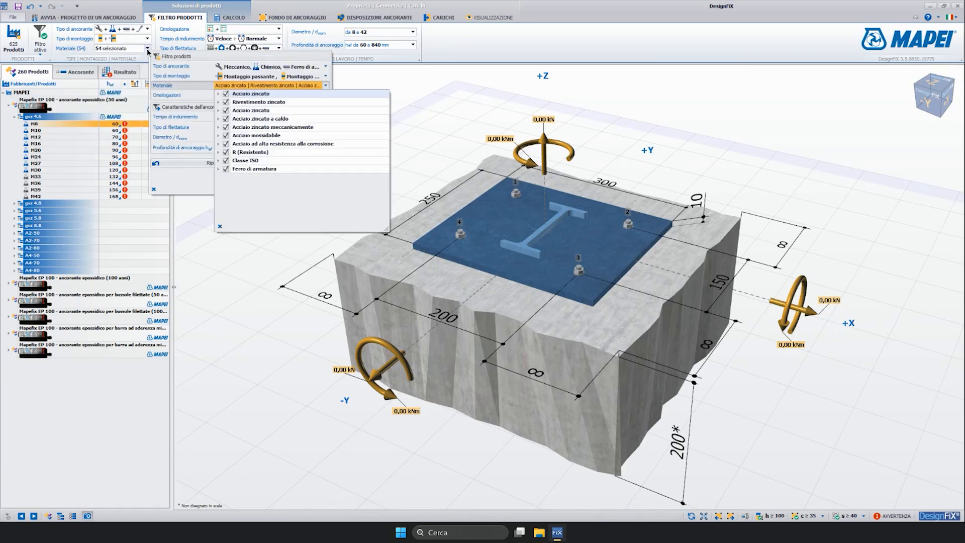
left_click(225, 94)
left_click(225, 94)
left_click(225, 102)
left_click(226, 110)
left_click(225, 127)
left_click(226, 136)
left_click(226, 144)
left_click(225, 152)
left_click(226, 160)
left_click(226, 169)
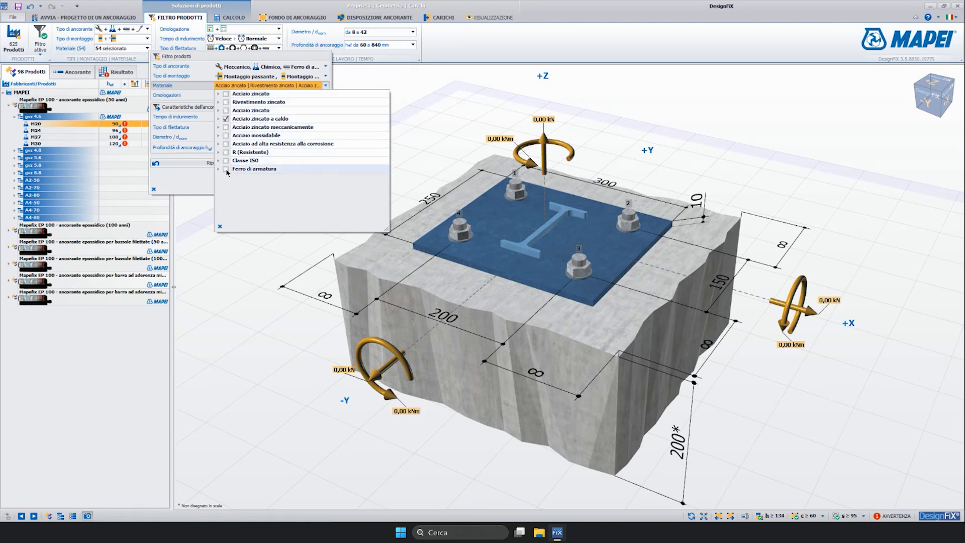
left_click(187, 175)
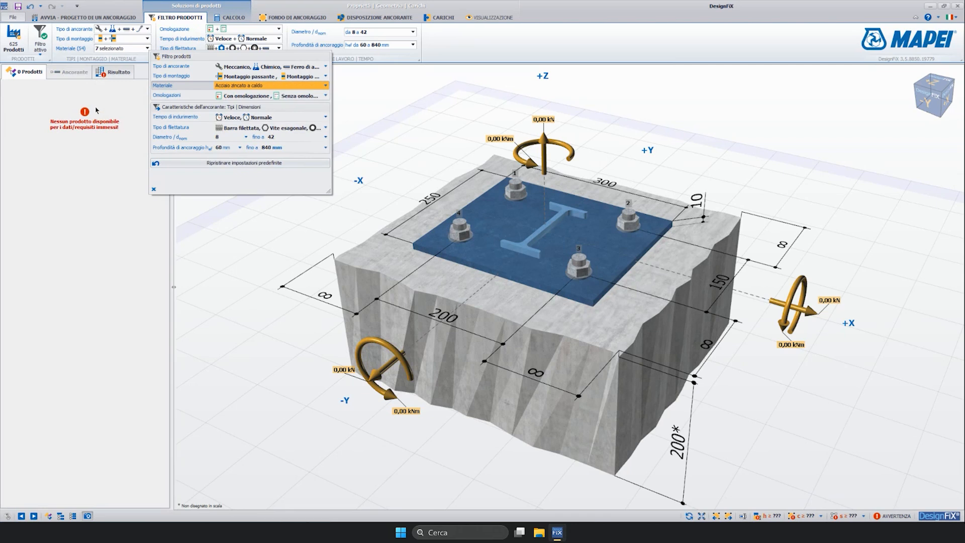
left_click(208, 162)
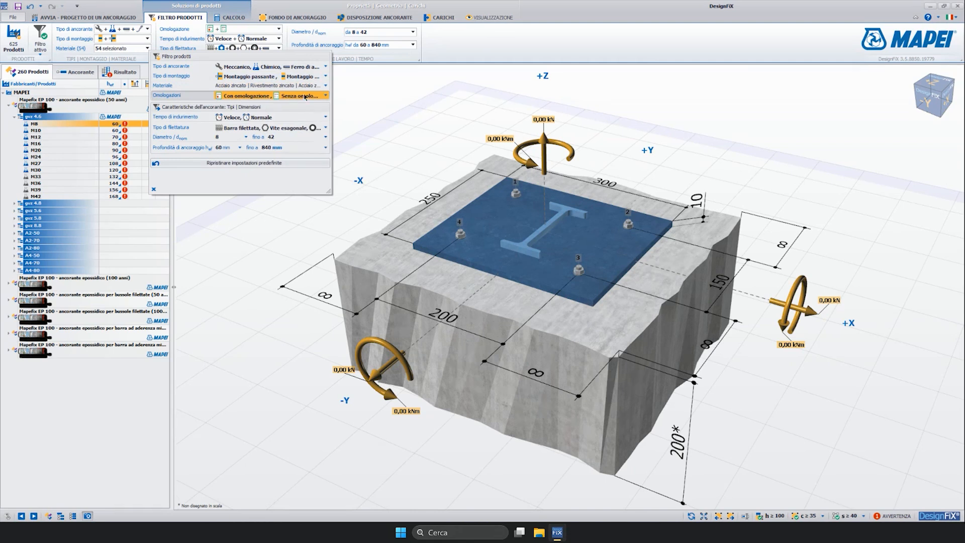
Review the approval, curing time and thread type filter options, keeping all of them selected
left_click(305, 97)
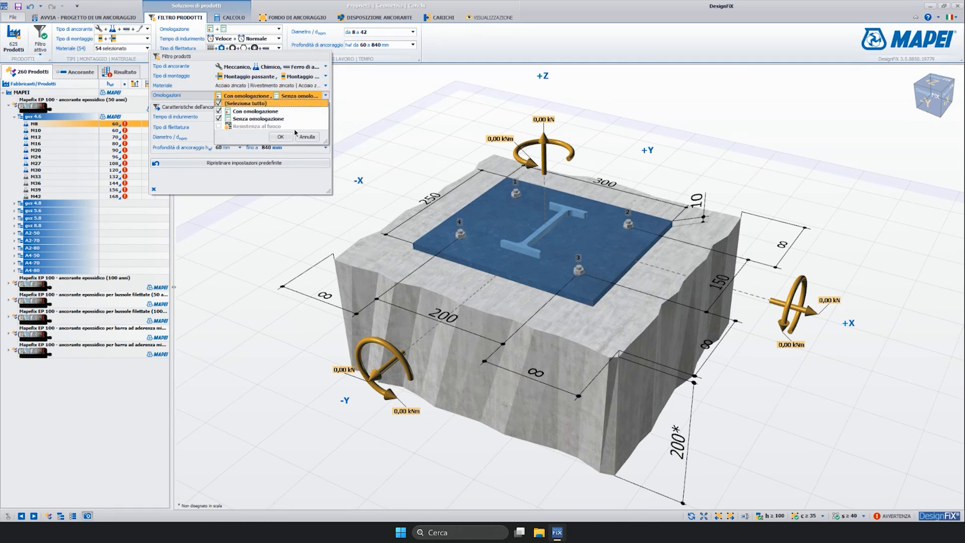
left_click(280, 136)
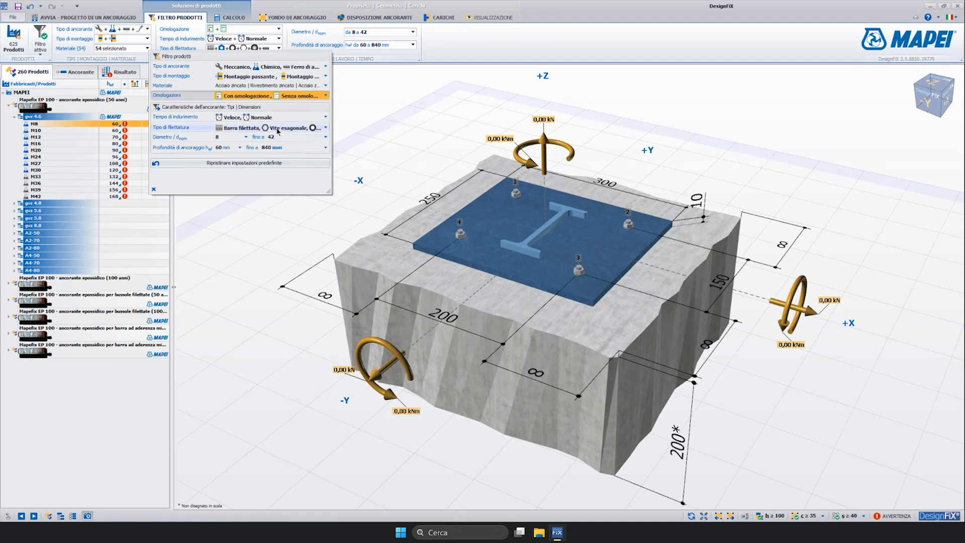
left_click(273, 119)
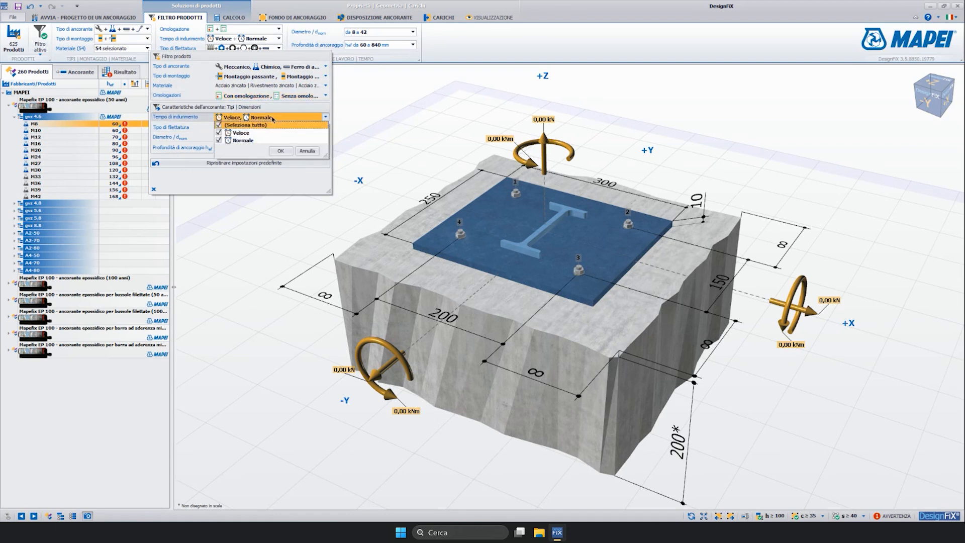
left_click(278, 151)
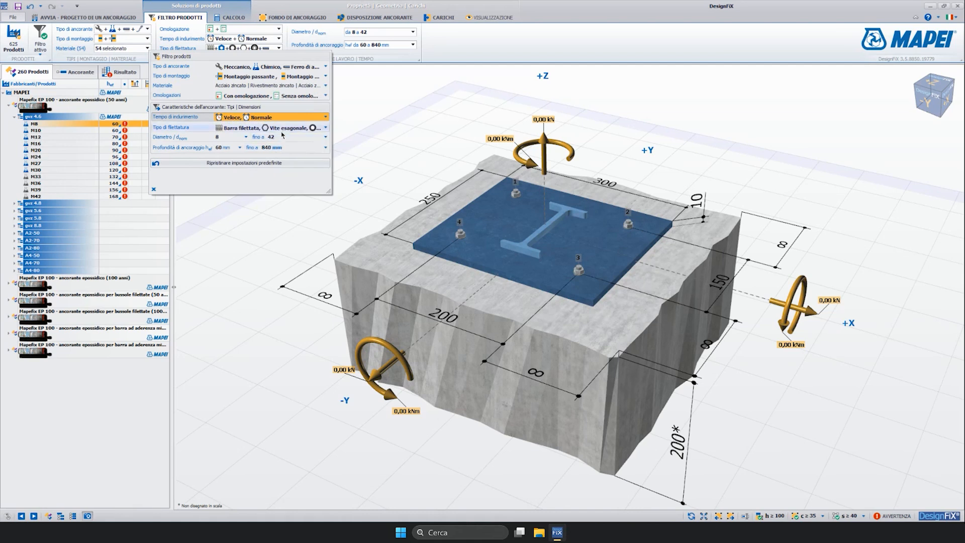
left_click(281, 129)
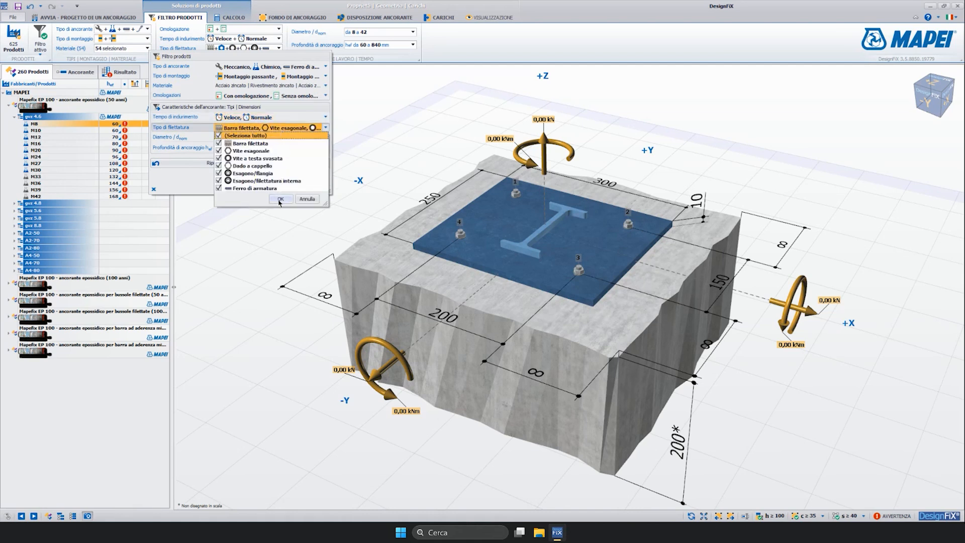
left_click(279, 200)
Restrict the product filter's anchor diameter to the range from 20 to 30
left_click(294, 137)
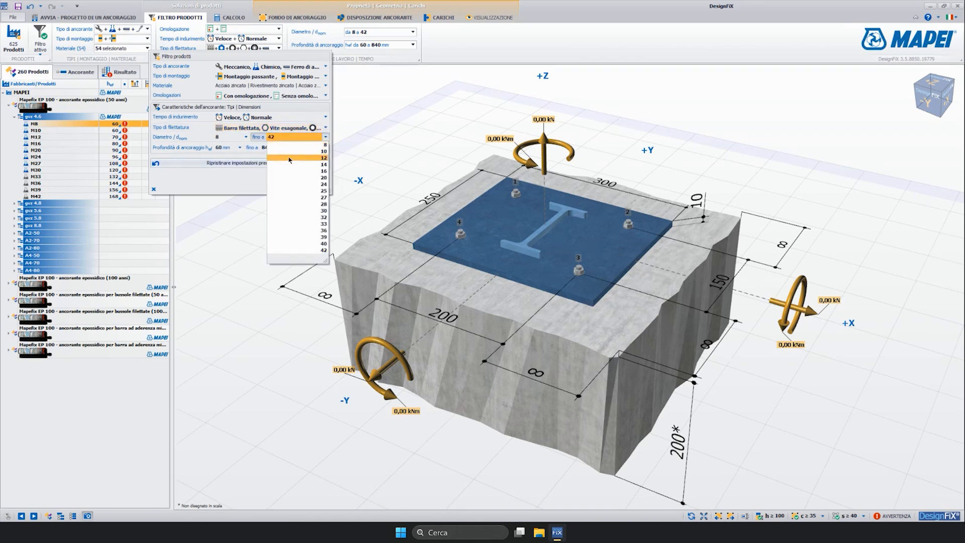
left_click(187, 153)
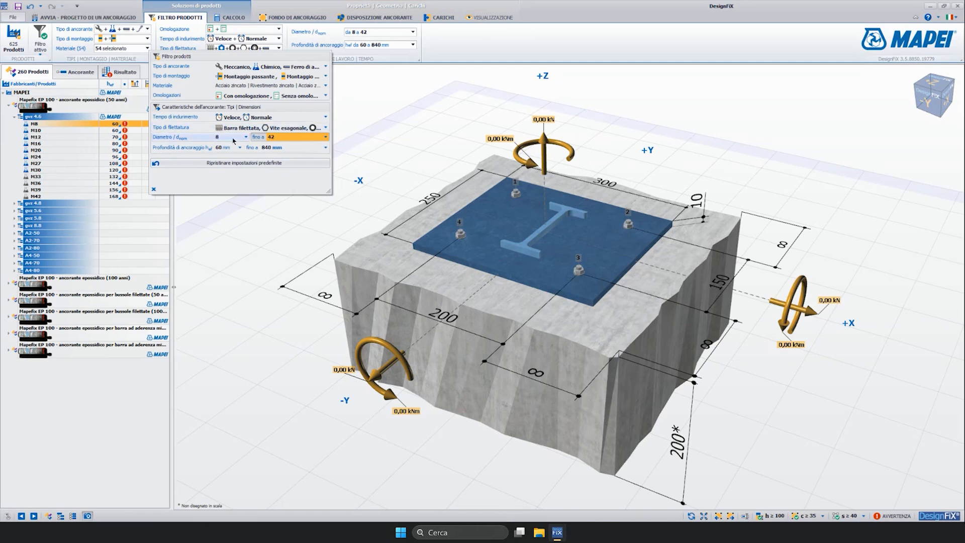
left_click(246, 137)
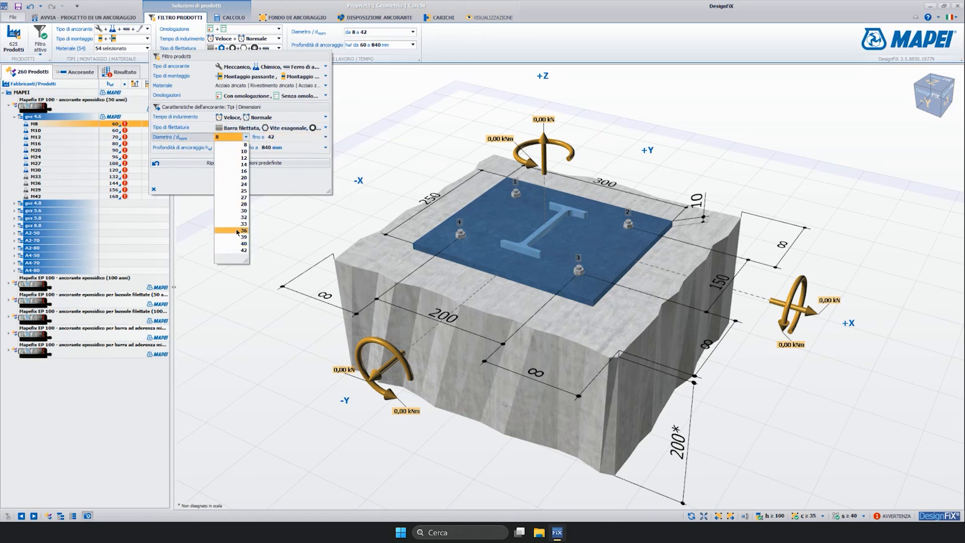
left_click(233, 178)
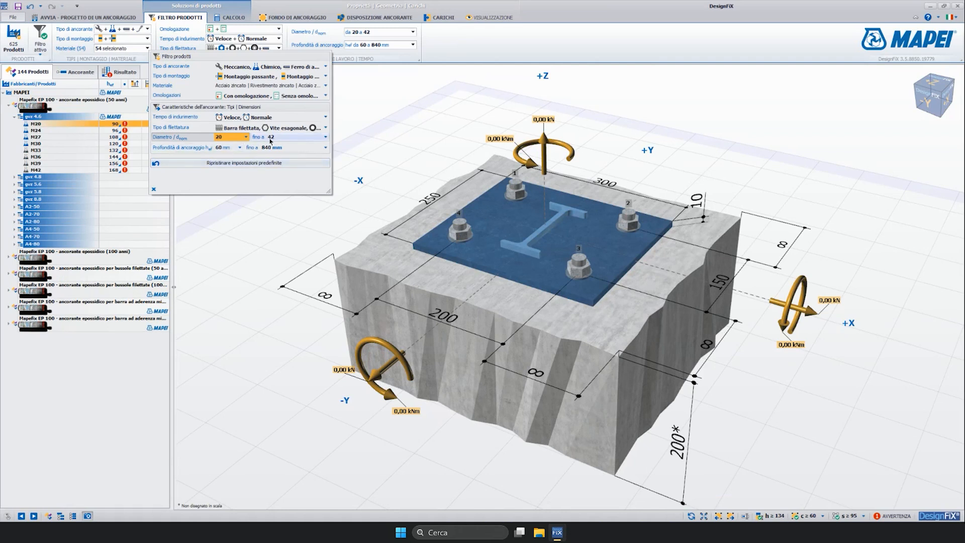
left_click(289, 136)
left_click(284, 178)
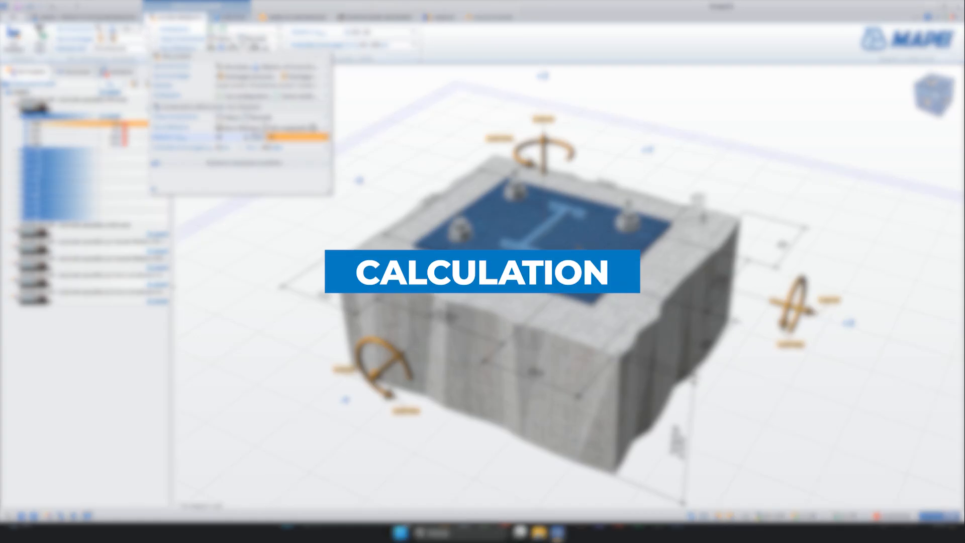
Open the calculation section's geometry editor for the concrete, attachment and design load inputs
left_click(233, 18)
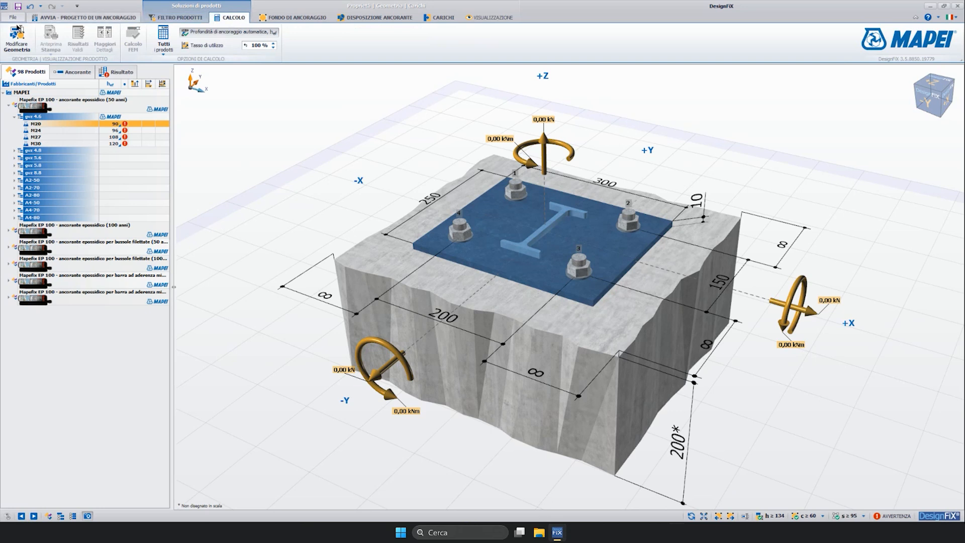
left_click(17, 38)
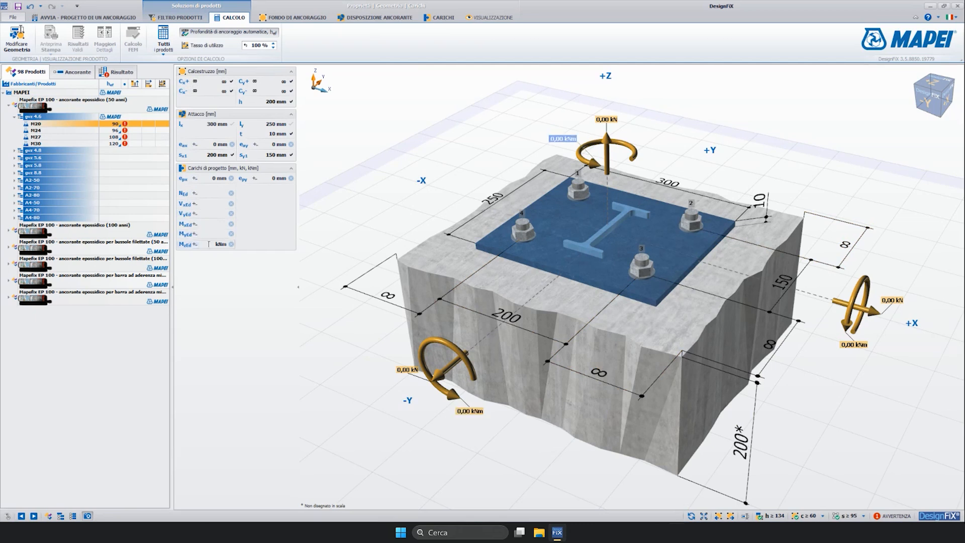
Open the attachment plate's length and width for editing in the 3D model, accepting 300 mm and 250 mm
left_click(495, 200)
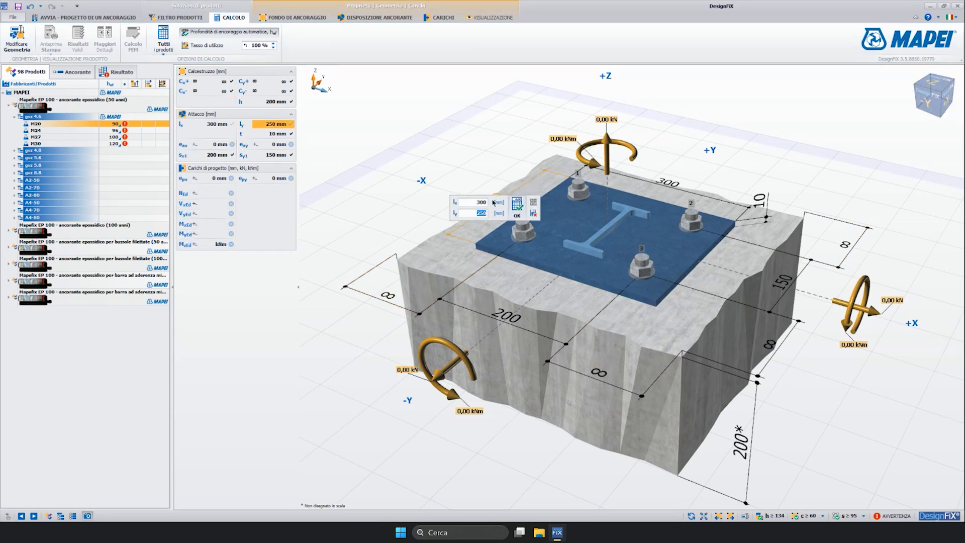
left_click(517, 206)
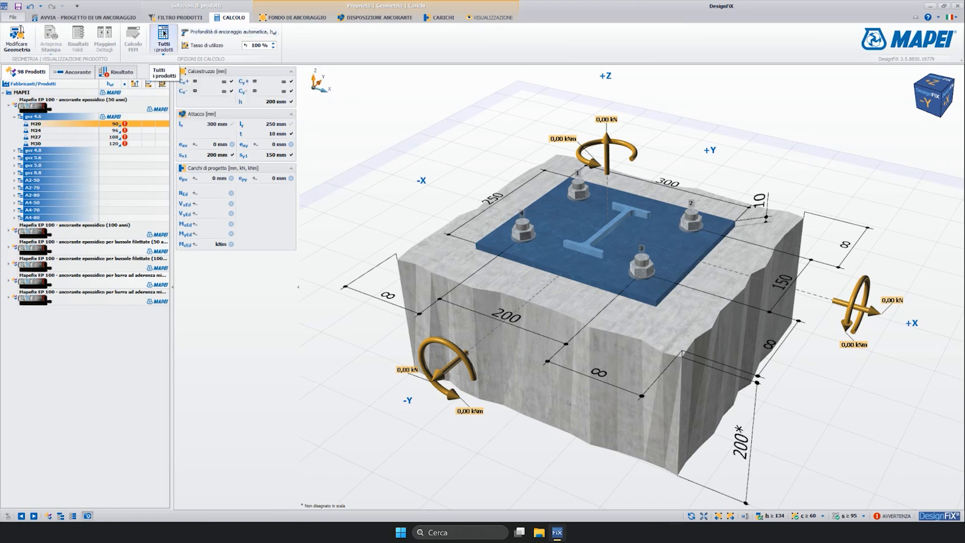
Lower the maximum anchor utilisation rate to 97 %, and restore it to 100 %
left_click(273, 47)
left_click(273, 47)
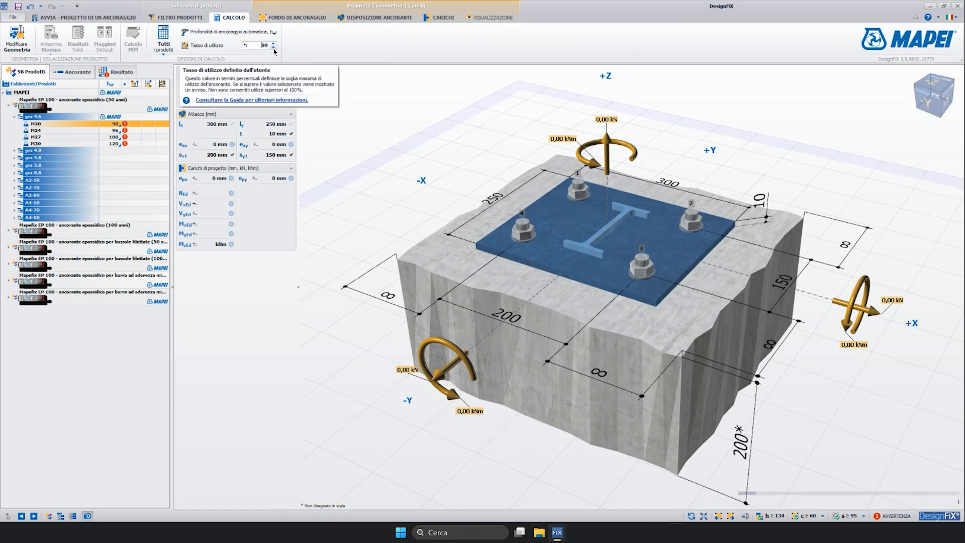
left_click(273, 48)
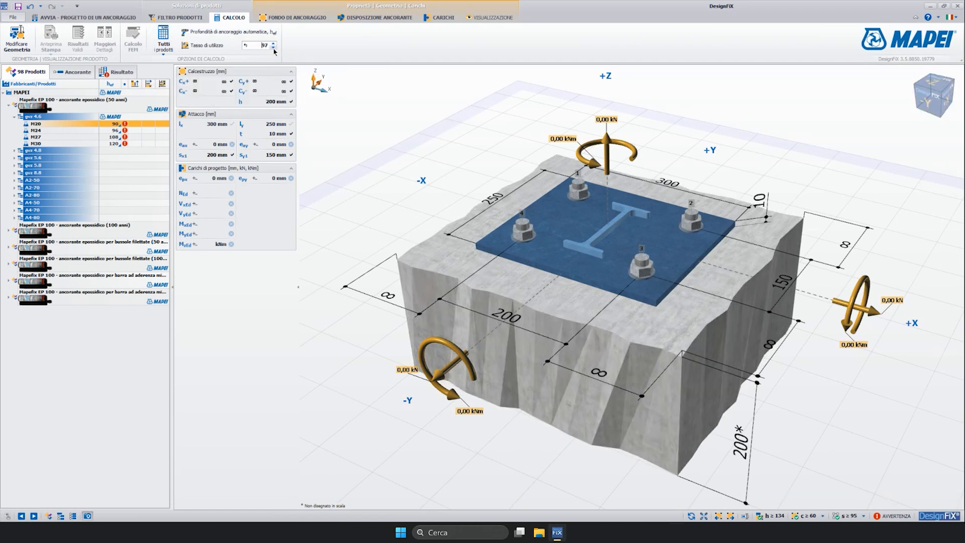
left_click(274, 48)
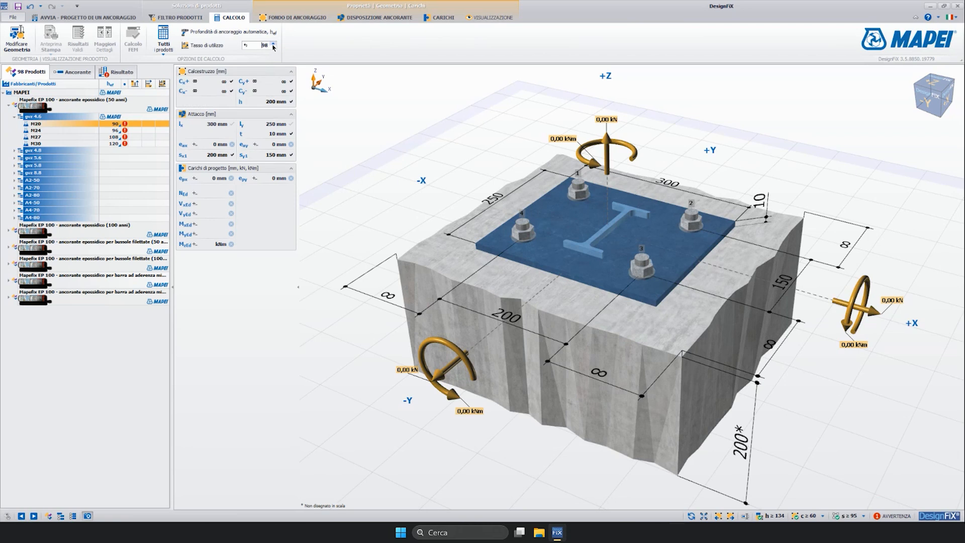
left_click(273, 48)
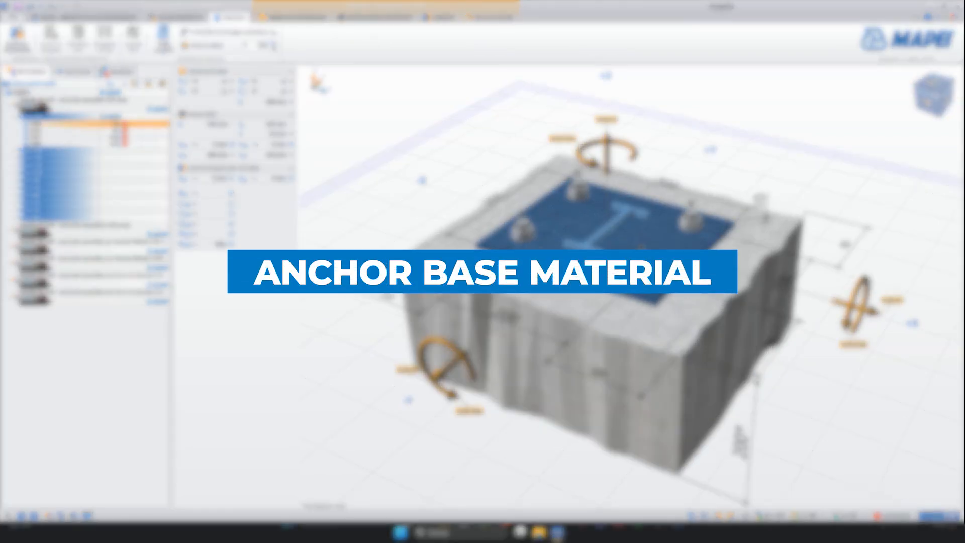
left_click(273, 47)
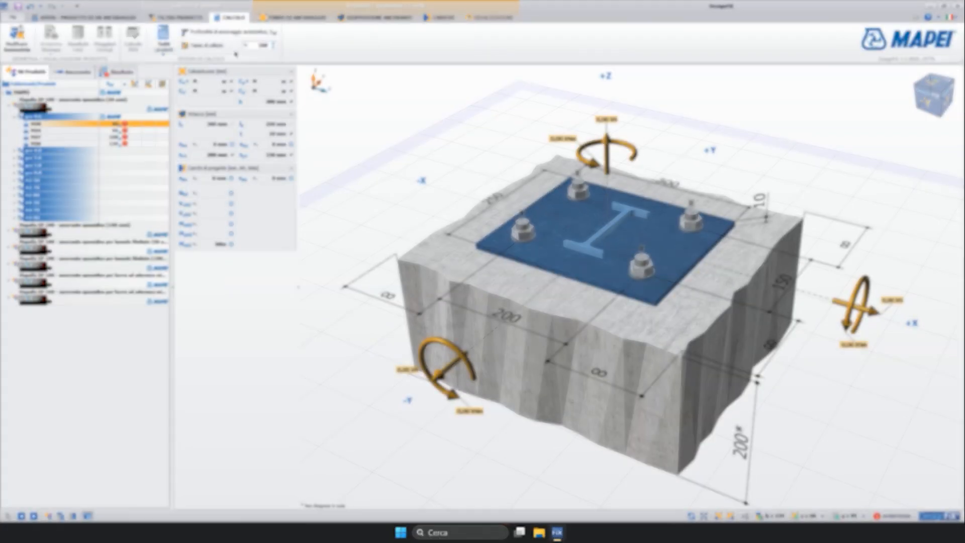
Open the base material section's concrete edge inputs and examine the negative X edge distance in the model, keeping it infinite
left_click(280, 18)
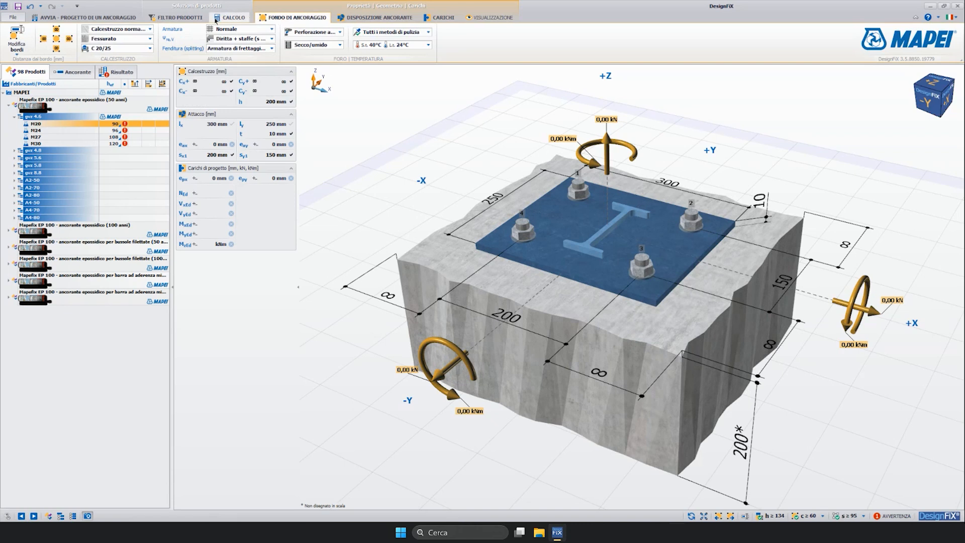
left_click(26, 38)
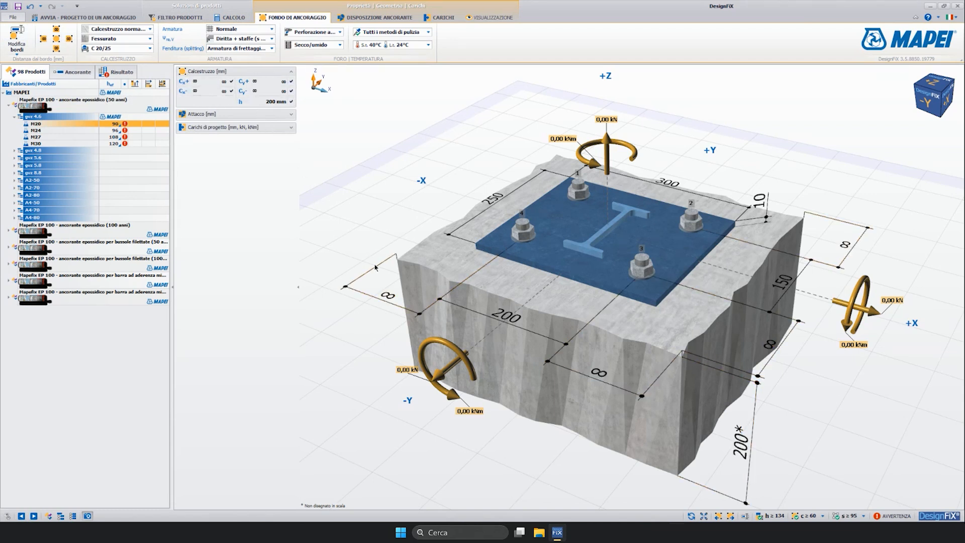
left_click(388, 295)
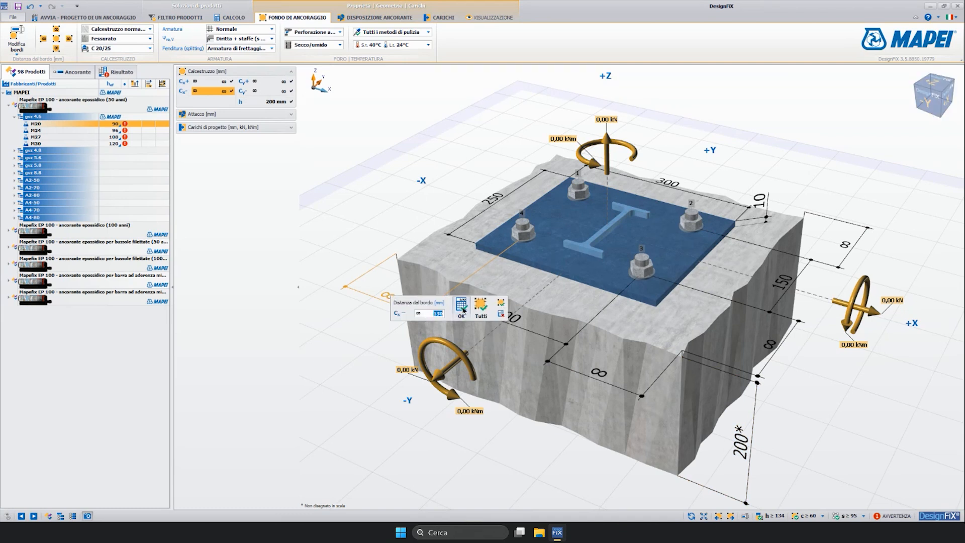
left_click(373, 225)
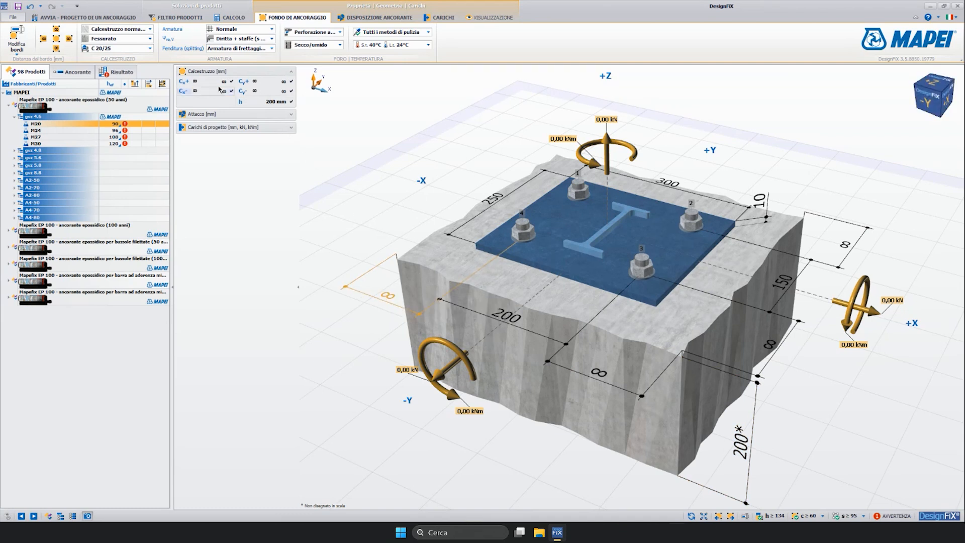
Review the concrete type, cracking condition and strength class options, keeping Calcestruzzo normale, Fessurato and C 20/25
left_click(149, 29)
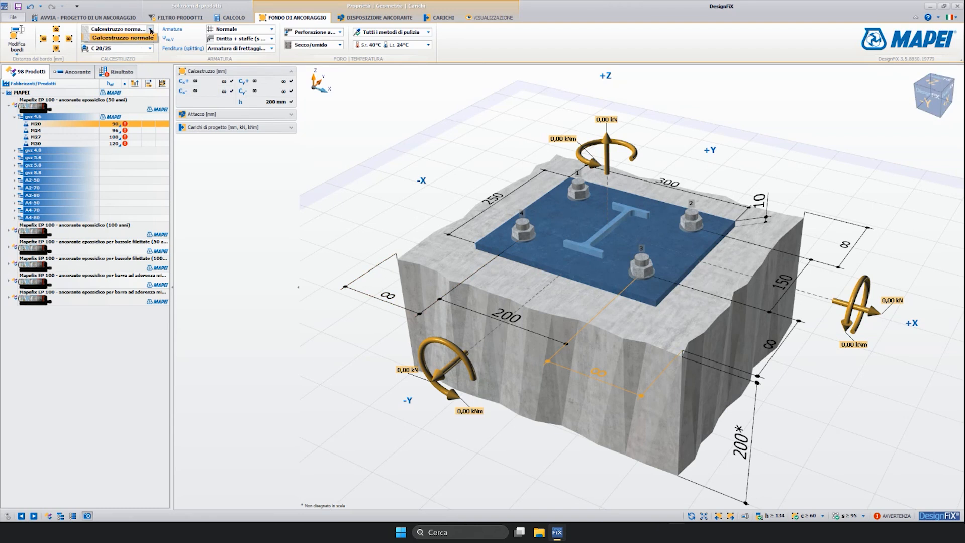
left_click(150, 29)
left_click(149, 38)
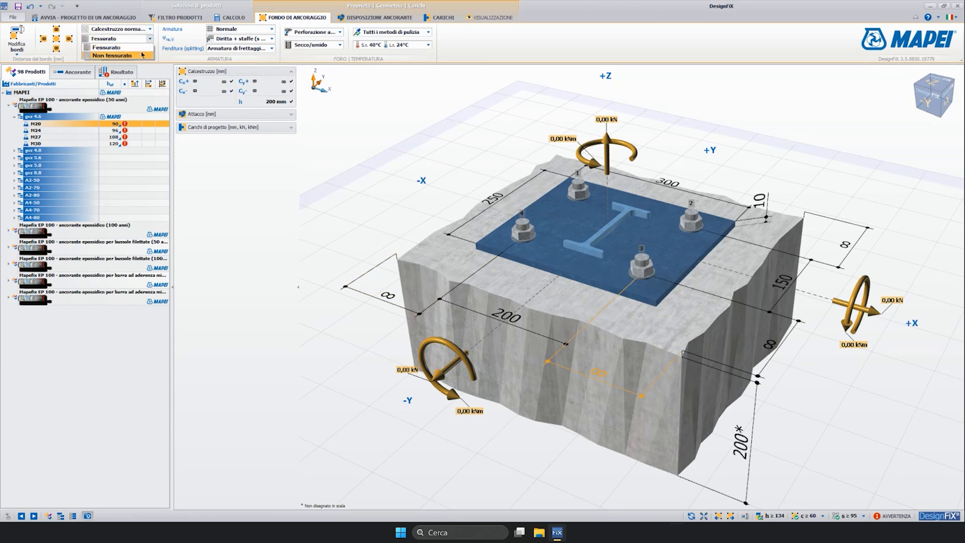
left_click(143, 48)
left_click(150, 48)
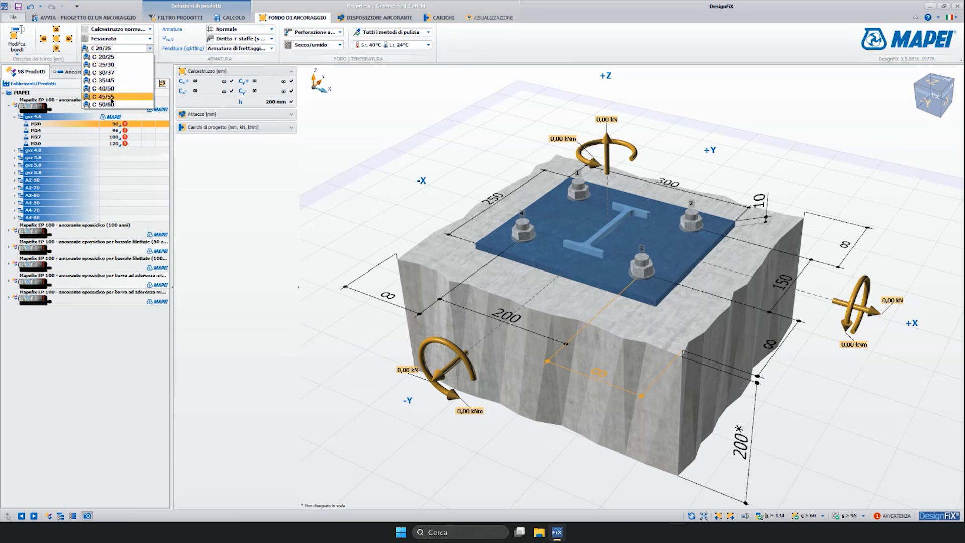
left_click(149, 49)
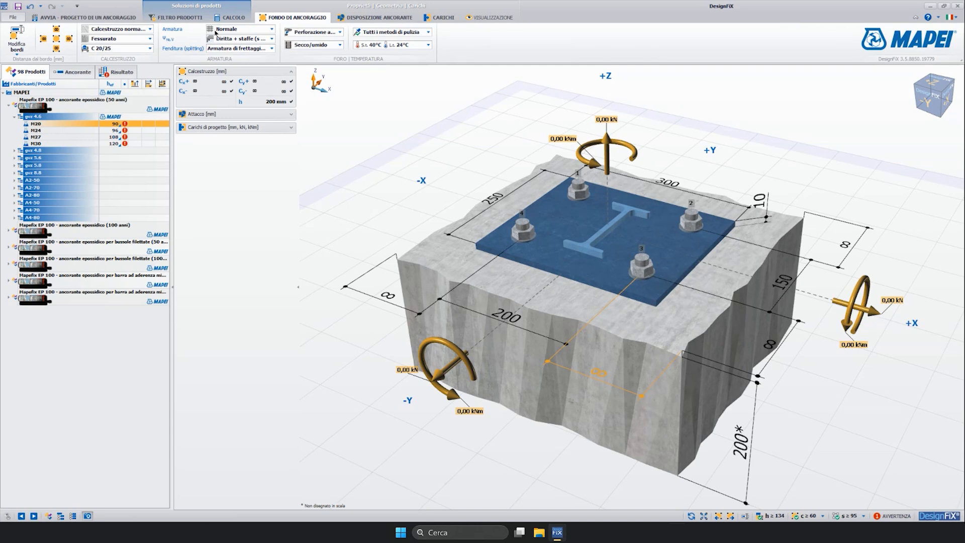
Review the reinforcement, edge reinforcement and splitting options, keeping Normale, Diritta + staffe and Armatura di frettaggio
left_click(254, 30)
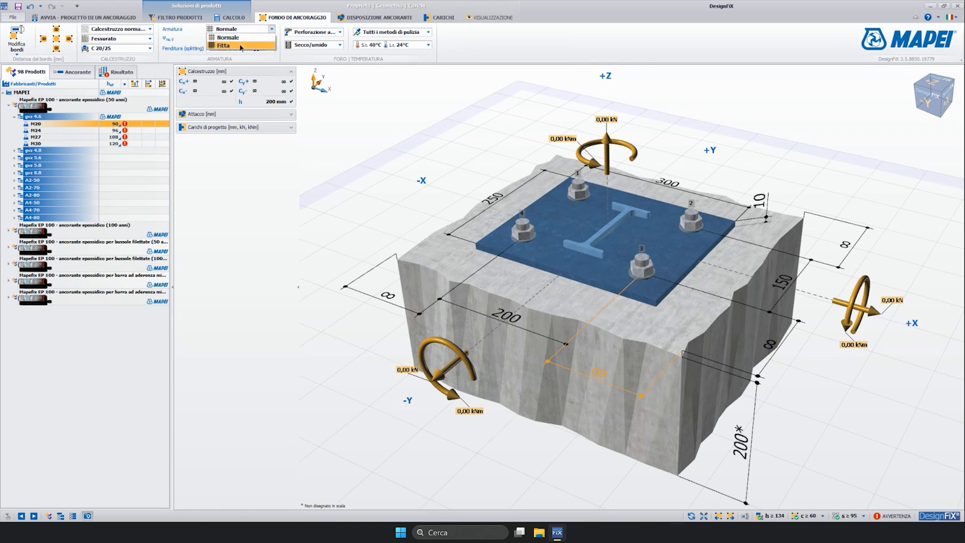
left_click(242, 38)
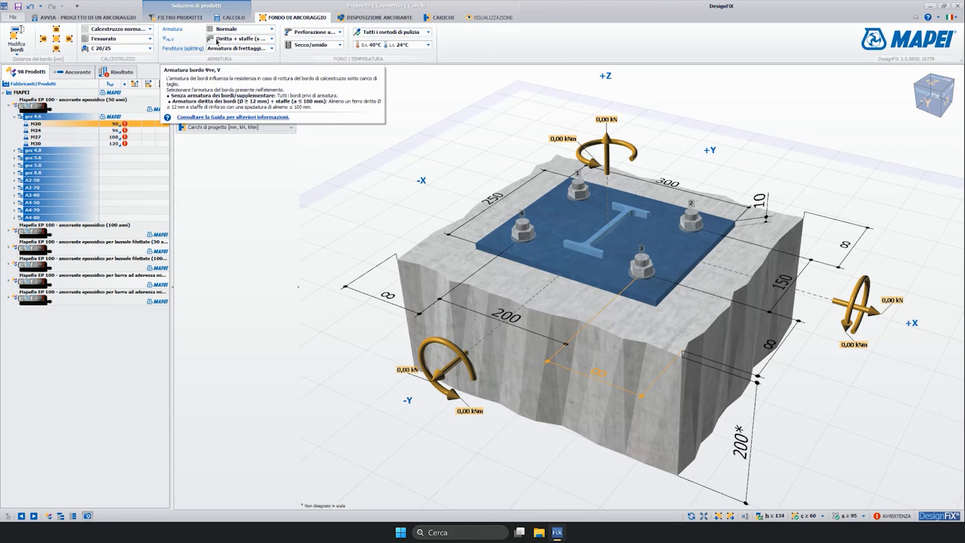
left_click(217, 42)
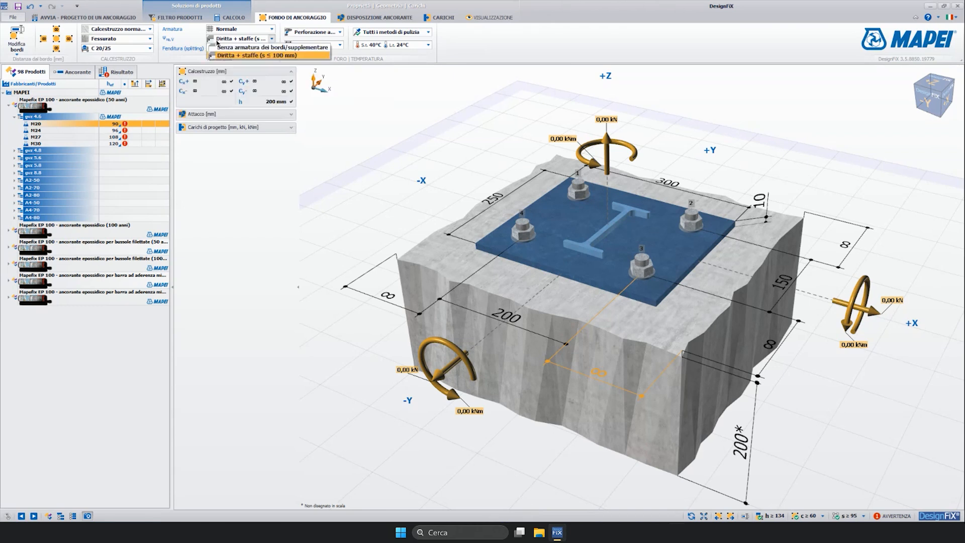
left_click(196, 45)
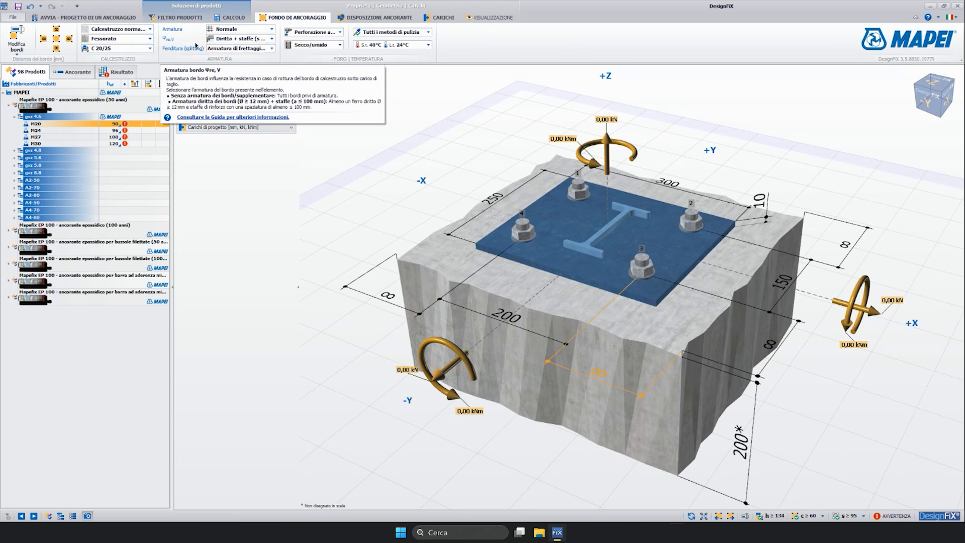
left_click(243, 50)
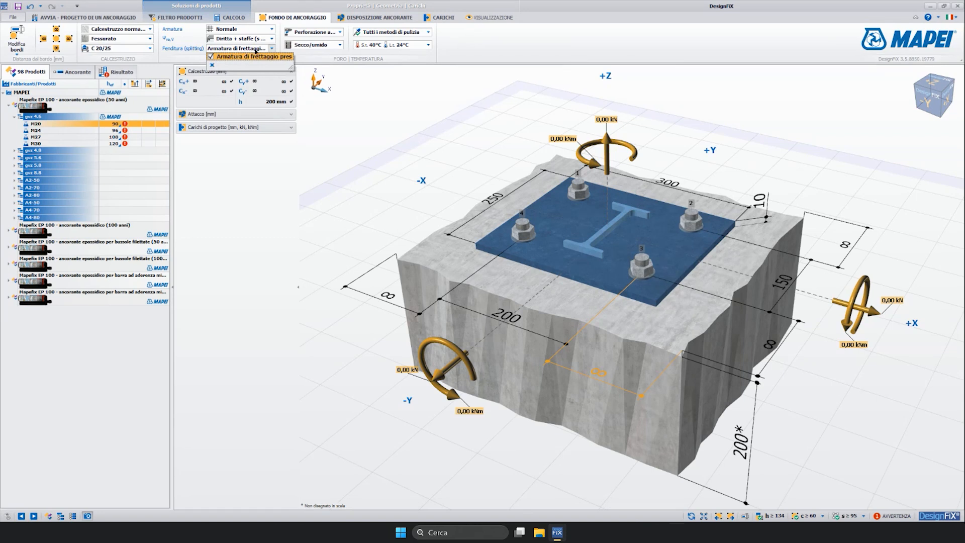
left_click(257, 50)
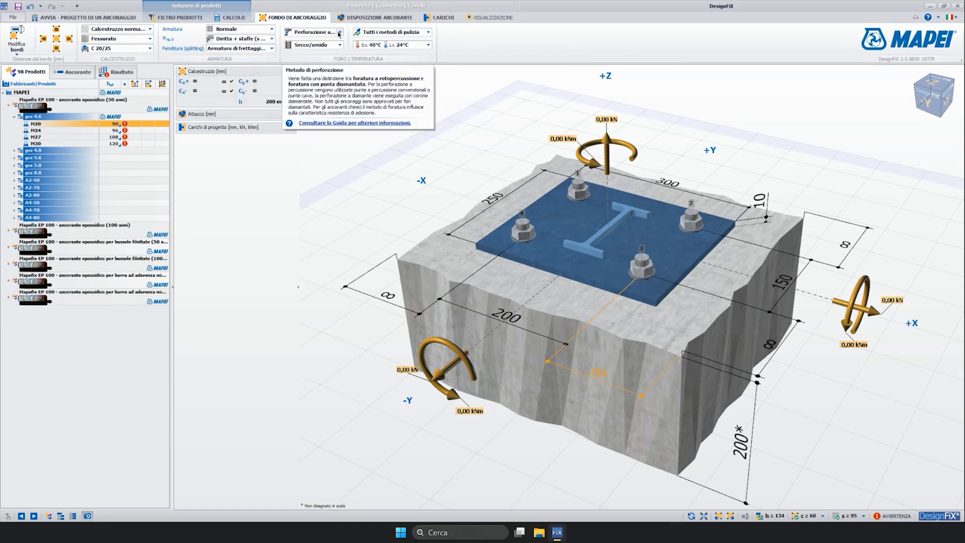
Review the hole moisture, cleaning method and temperature options, keeping Secco/umido, Tutti i metodi di pulizia and 40°C/24°C
left_click(340, 44)
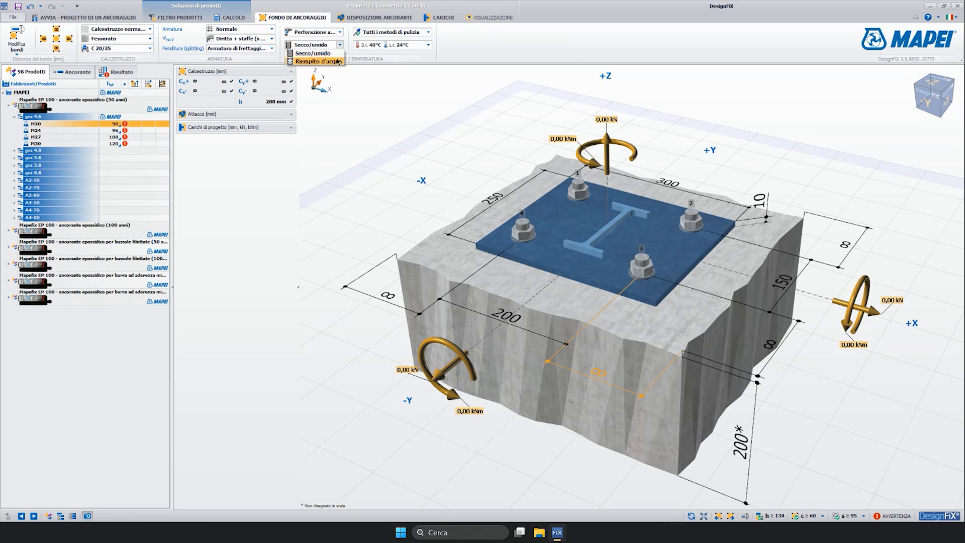
left_click(339, 45)
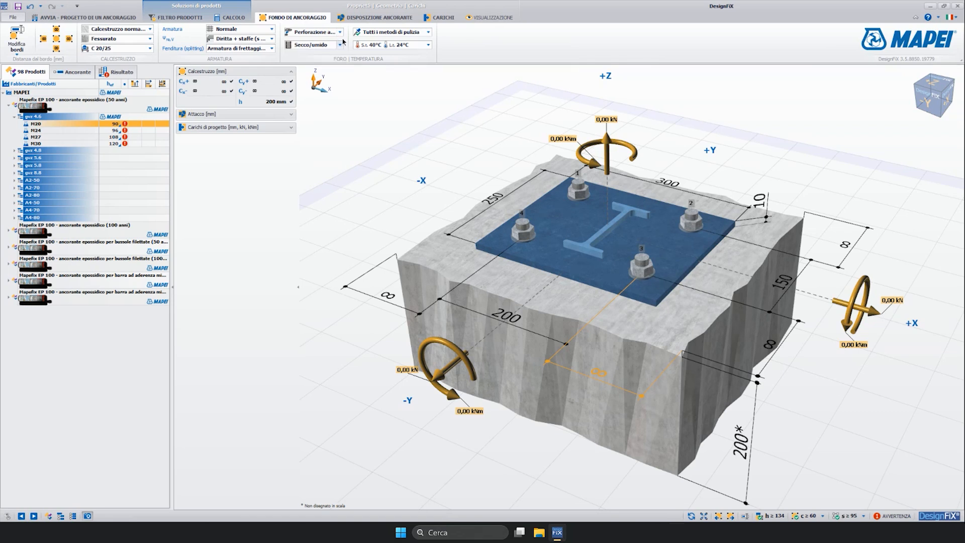
left_click(373, 32)
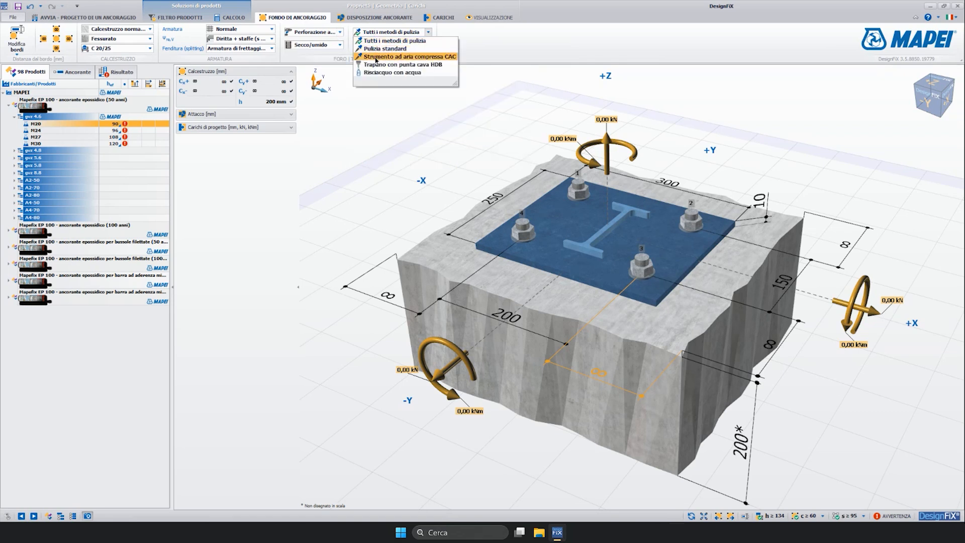
left_click(383, 40)
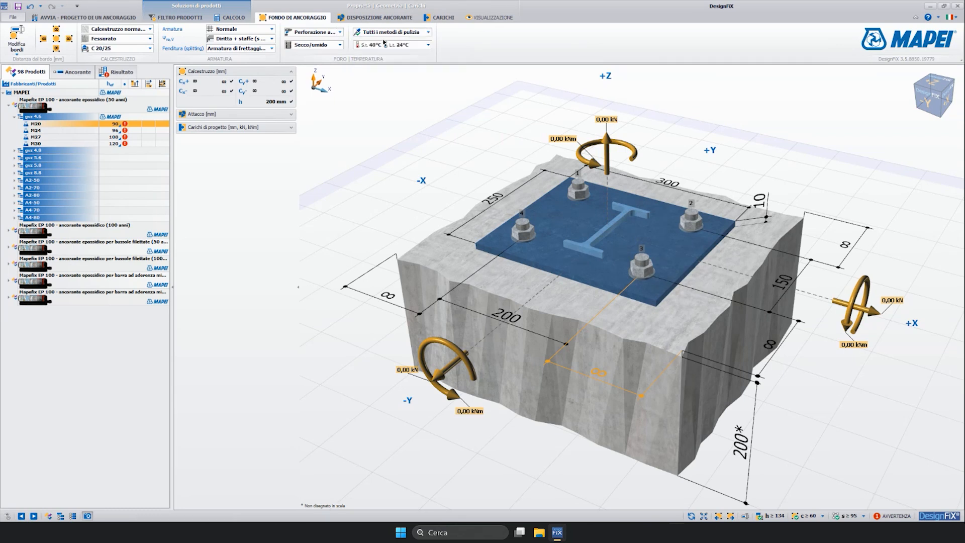
left_click(385, 46)
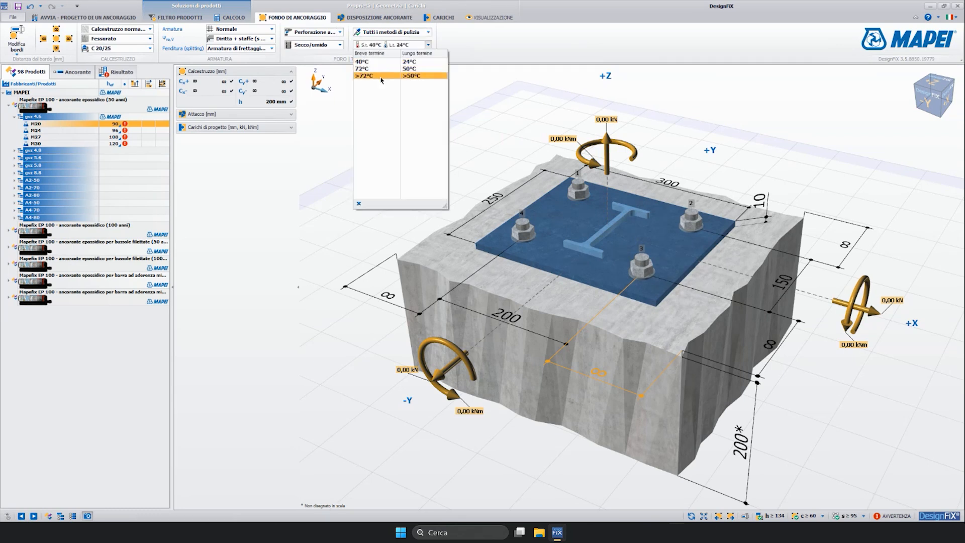
left_click(383, 62)
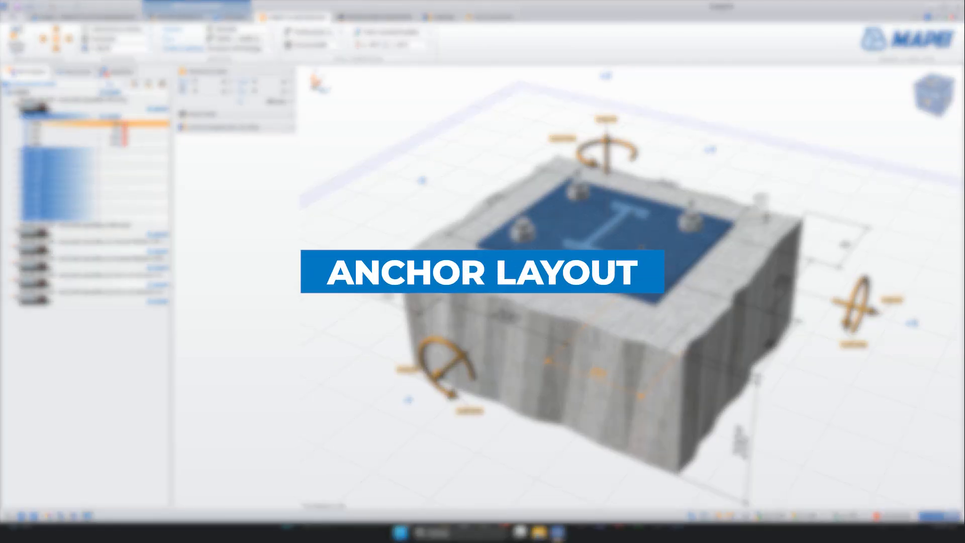
Open the anchor layout section and examine the available attachment shapes, including steel plates, rebar connections and the single anchor without plate
left_click(359, 18)
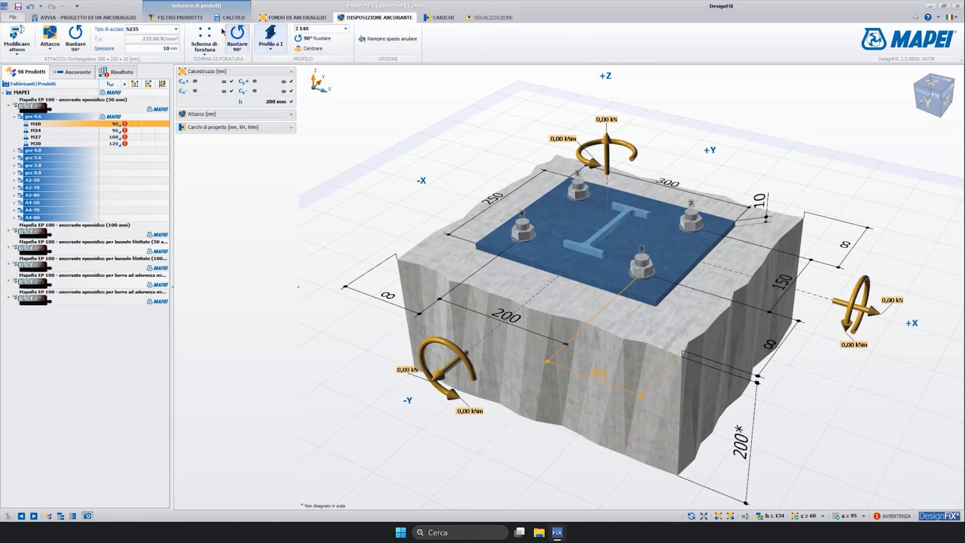
left_click(51, 42)
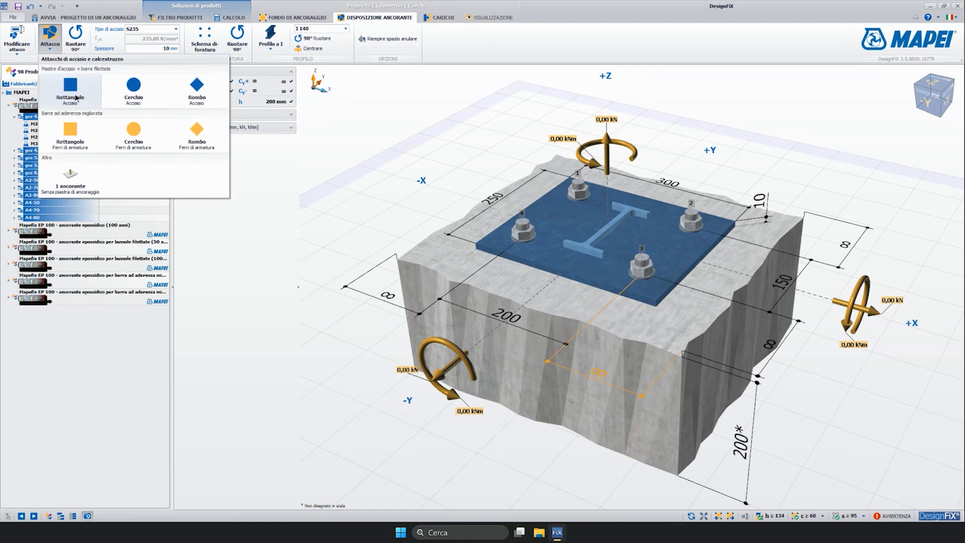
mouse_move(134, 93)
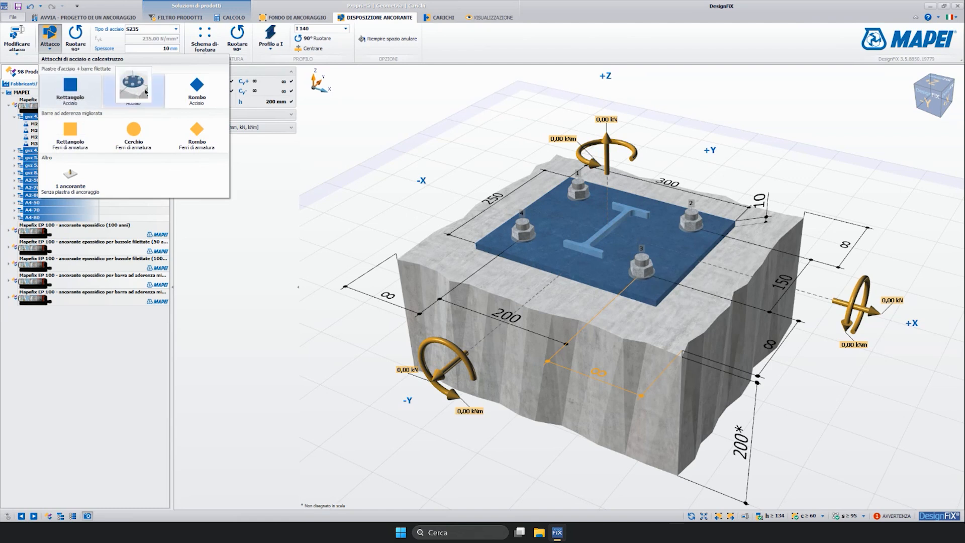
mouse_move(195, 91)
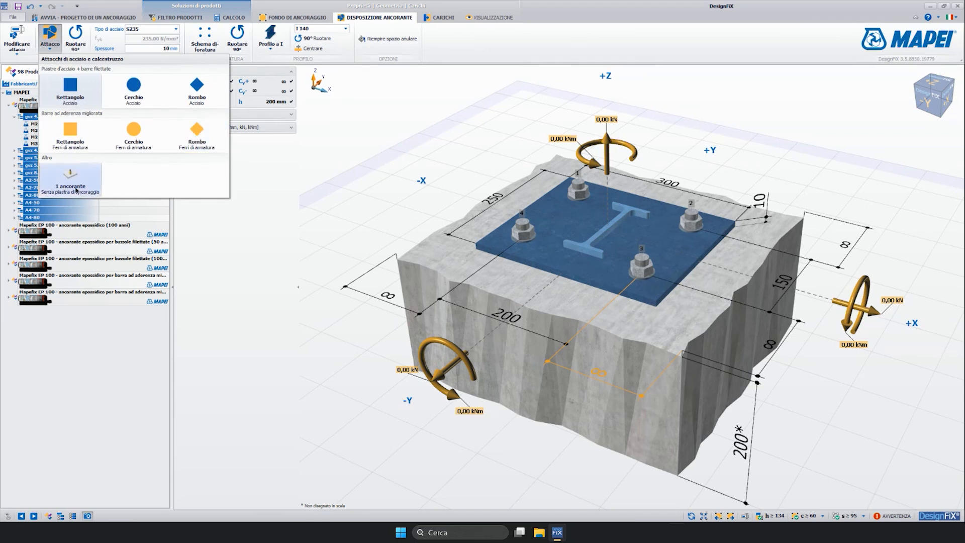
mouse_move(69, 179)
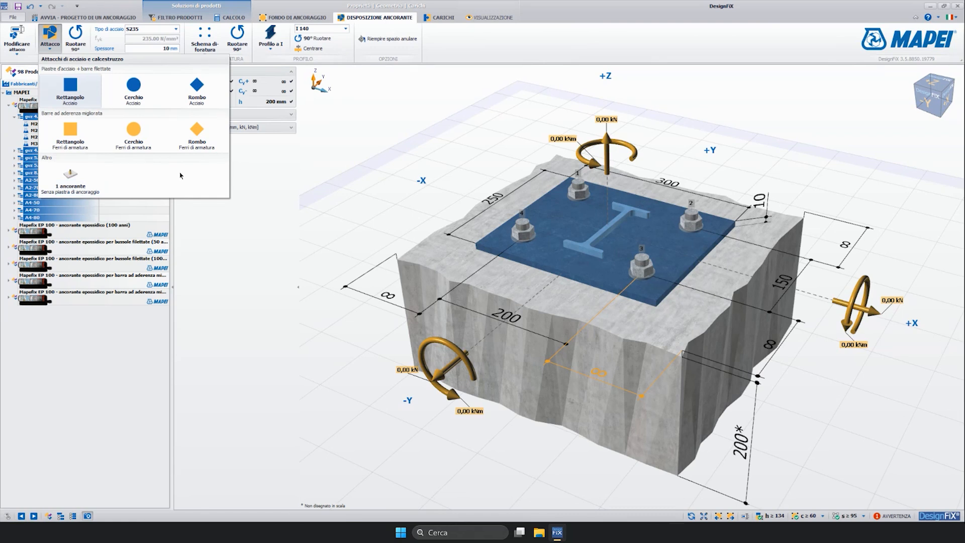
Review the attachment's 90° rotation option and steel grade choices, keeping S235
left_click(76, 44)
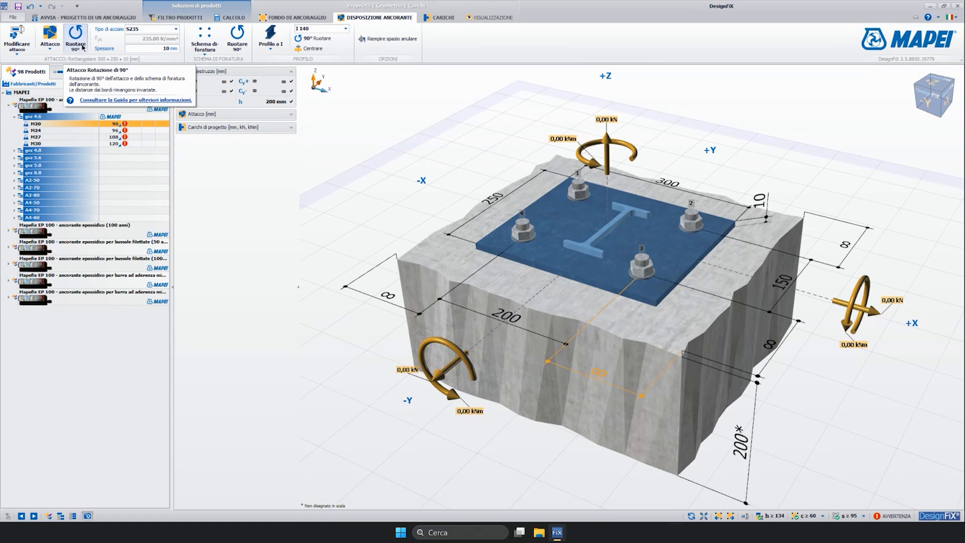
left_click(147, 32)
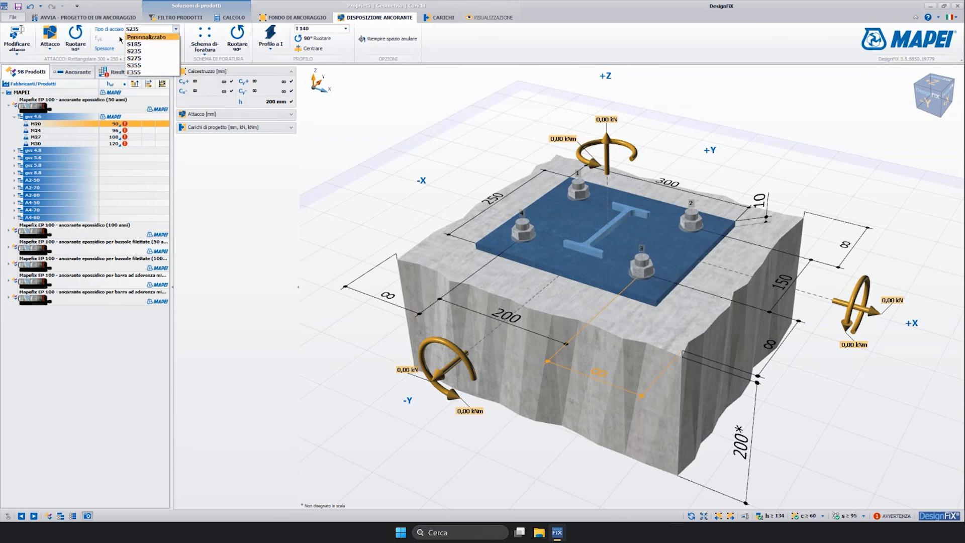
key("Escape")
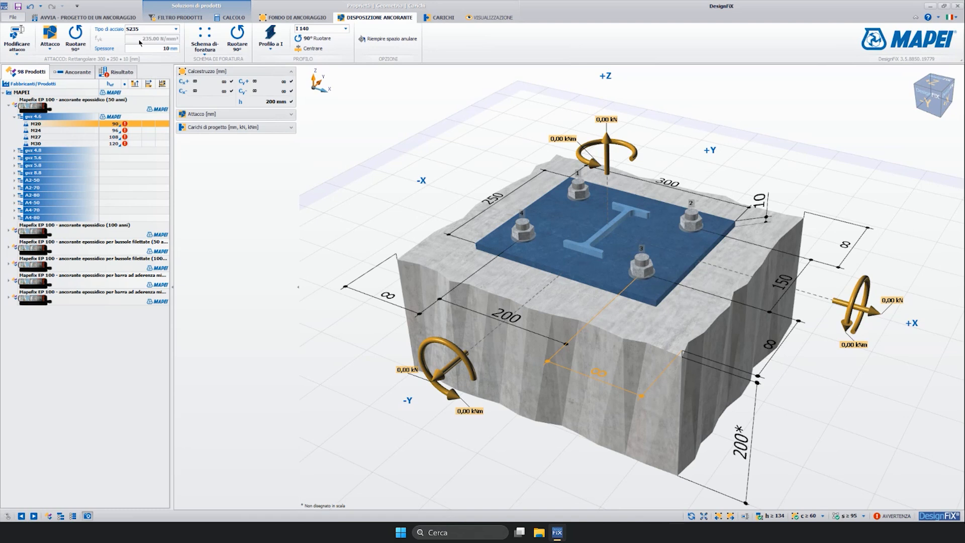
Review the attachment's thickness setting and the drilling pattern choices, keeping 10 mm and the current four-hole layout
left_click(156, 48)
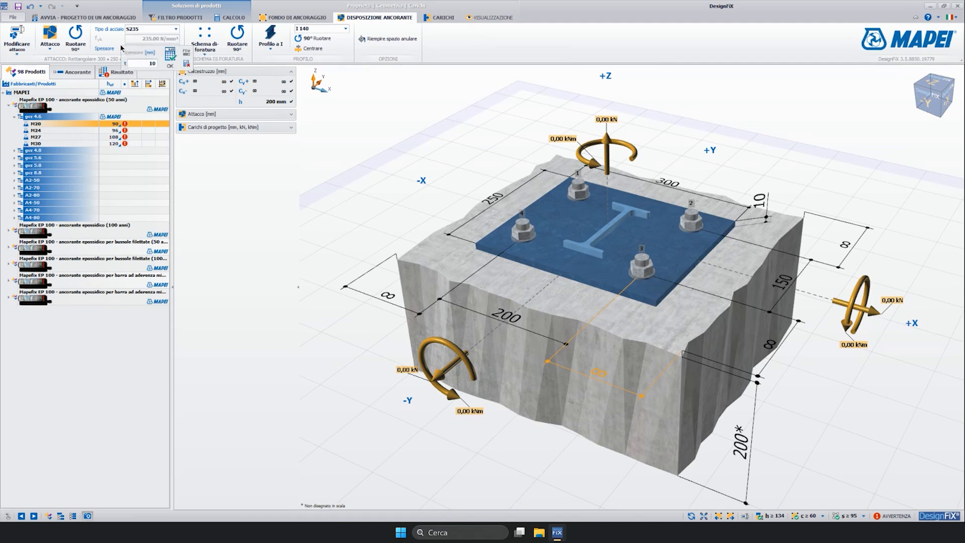
left_click(210, 36)
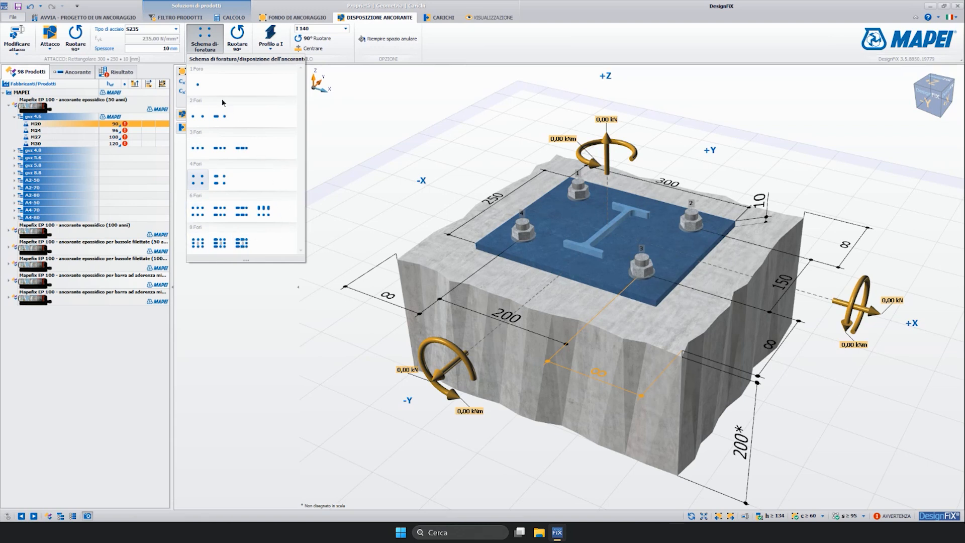
left_click(219, 44)
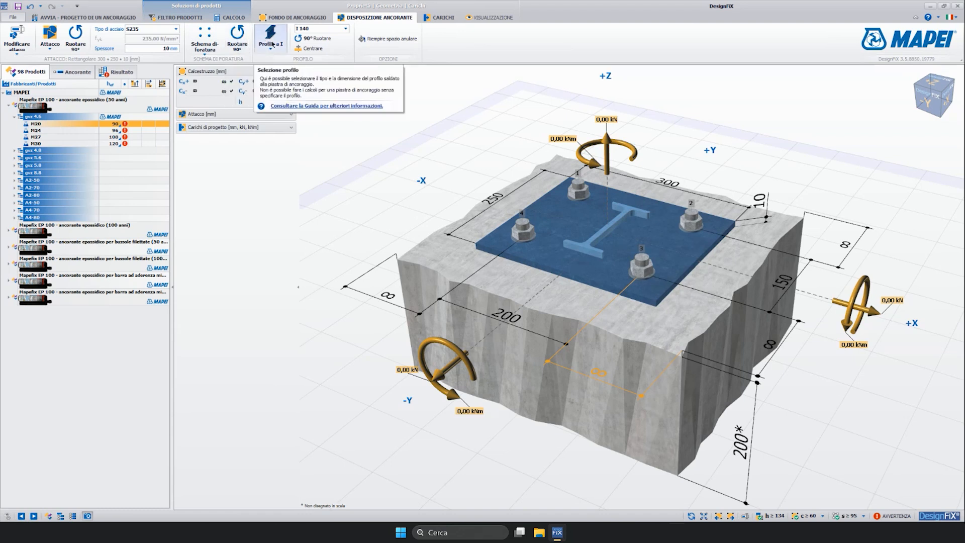
Change the profile on the anchor plate to Profilo HD and review its sizes, keeping HD 260 x 54,1
left_click(272, 44)
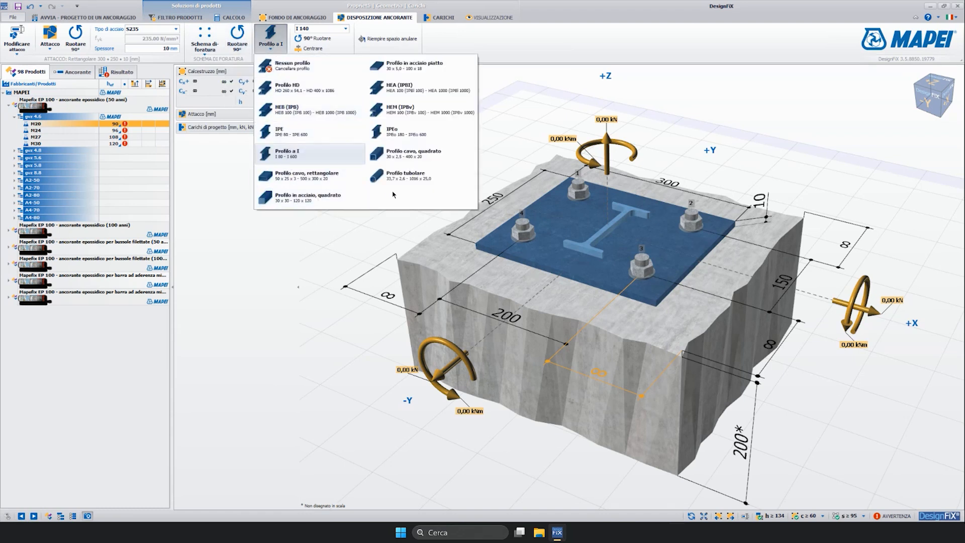
left_click(290, 89)
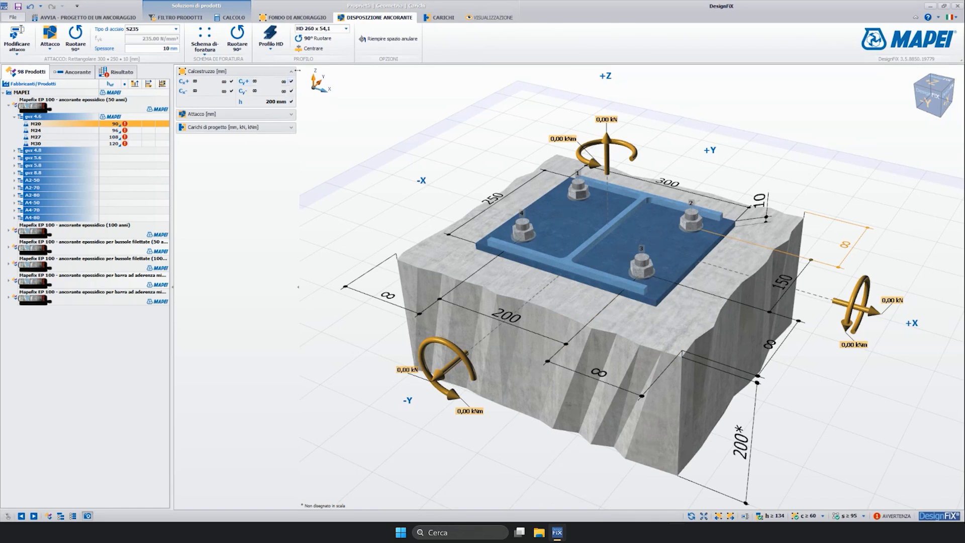
left_click(346, 29)
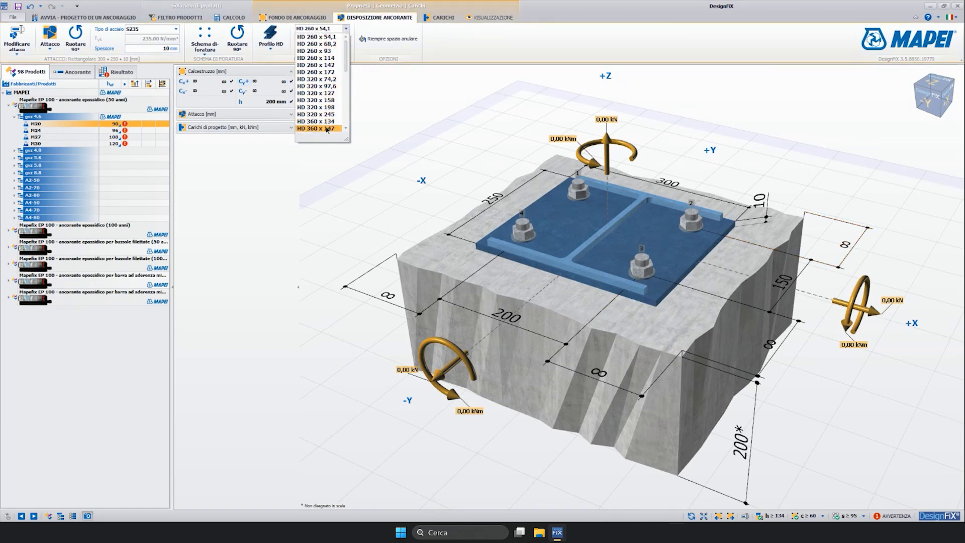
left_click(351, 28)
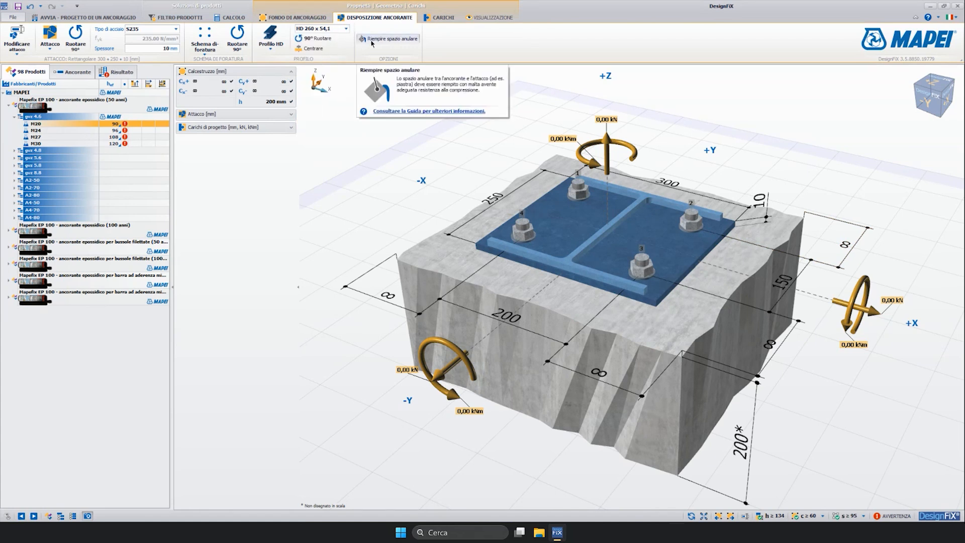
Try the annular gap filling option on the anchor plate, and switch it off again
left_click(372, 39)
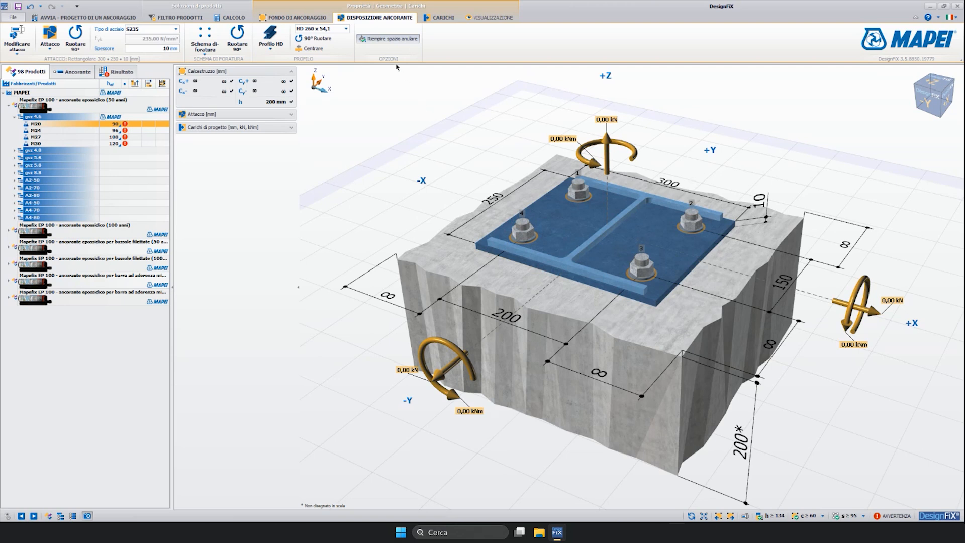
left_click(386, 39)
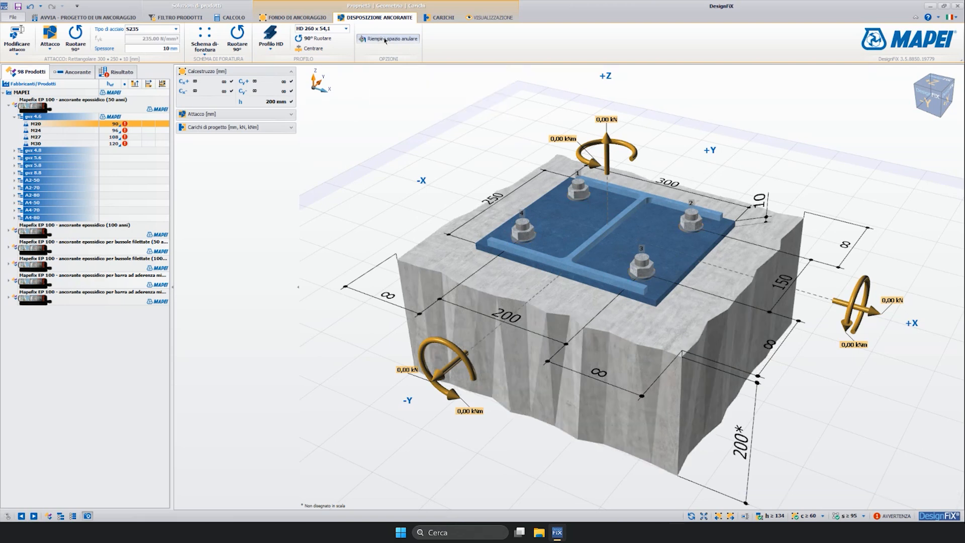
Open the loads section and review the load type choices and the sustained load factor's description, keeping Carichi di progetto
left_click(439, 17)
left_click(436, 20)
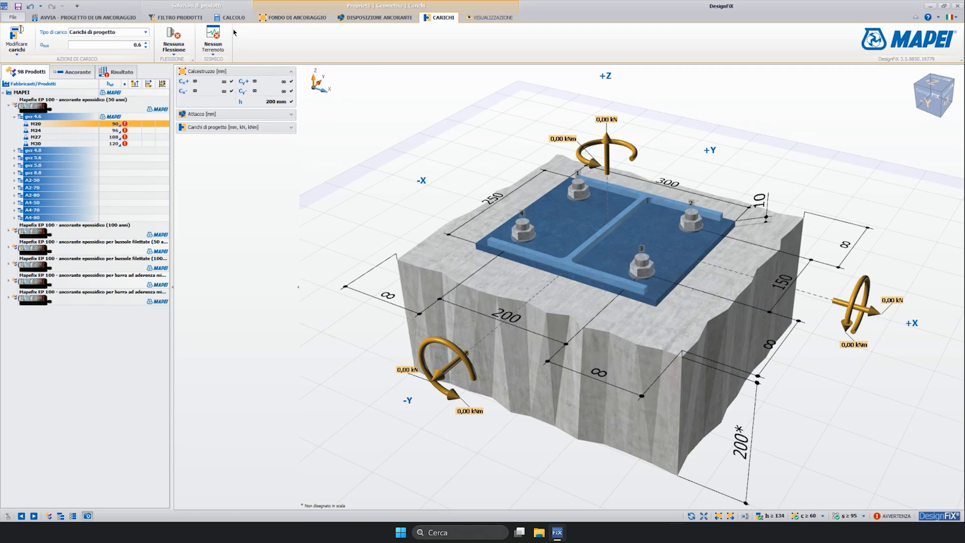
left_click(145, 31)
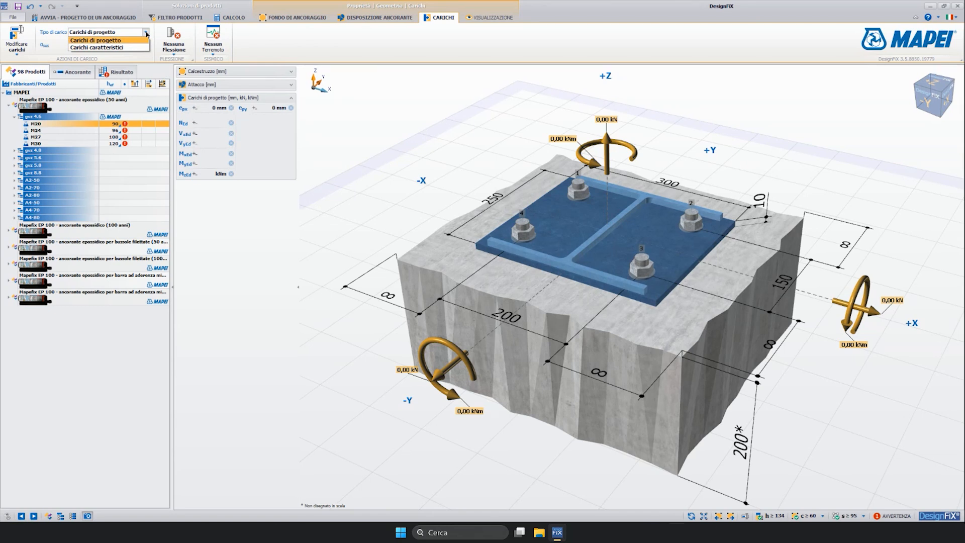
left_click(146, 33)
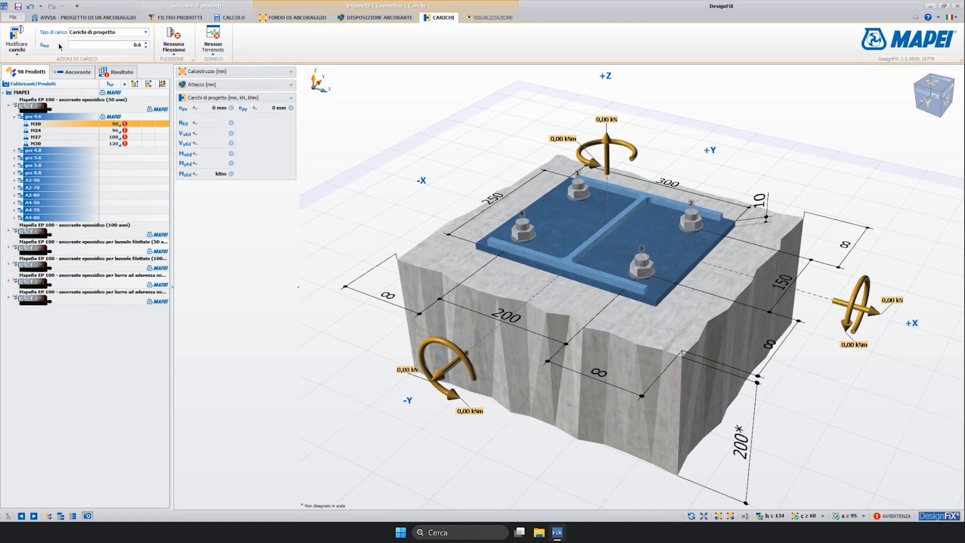
mouse_move(49, 48)
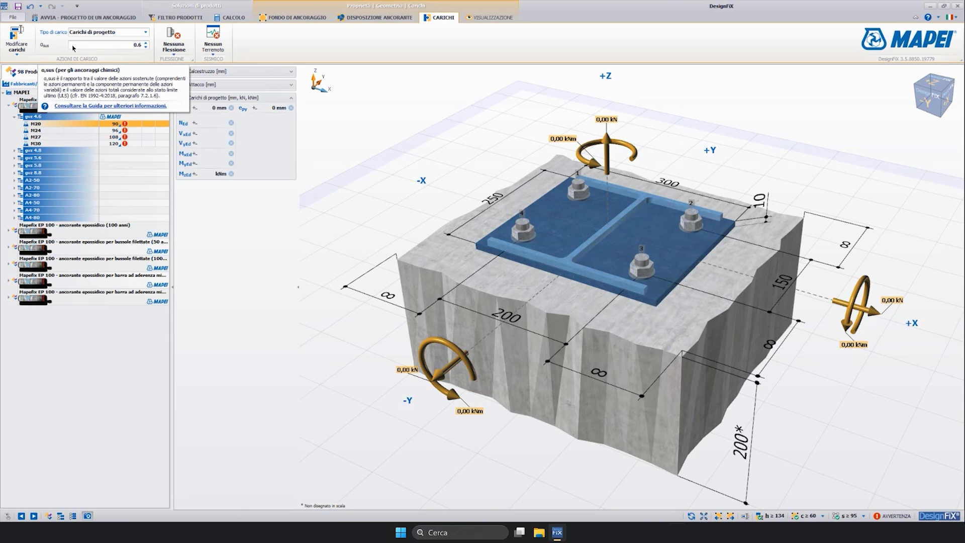
Review the bending installation conditions, including levelling layer and non-through mounting, keeping Nessuna flessione
left_click(179, 50)
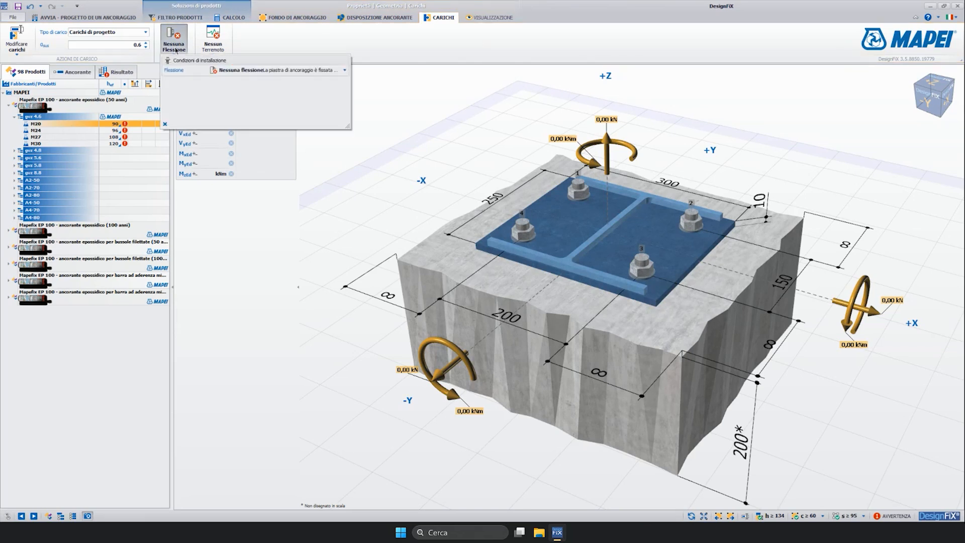
left_click(236, 72)
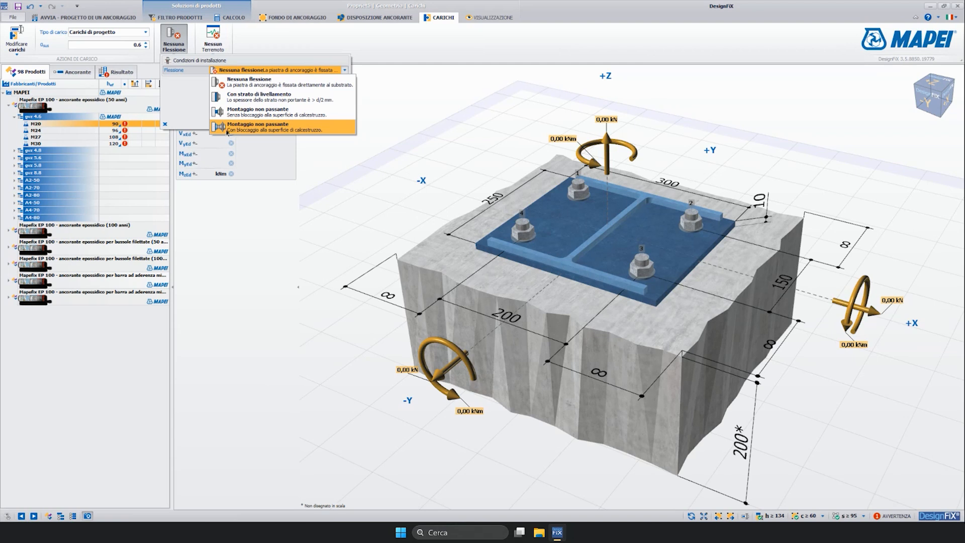
left_click(194, 90)
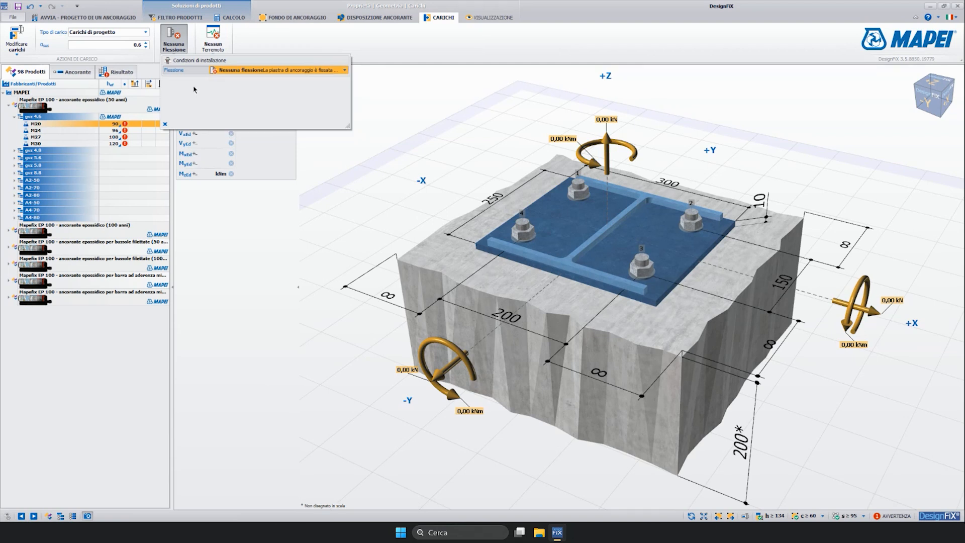
Review the seismic design categories, including C1 and C2, keeping No zona sismica / molto bassa
left_click(211, 34)
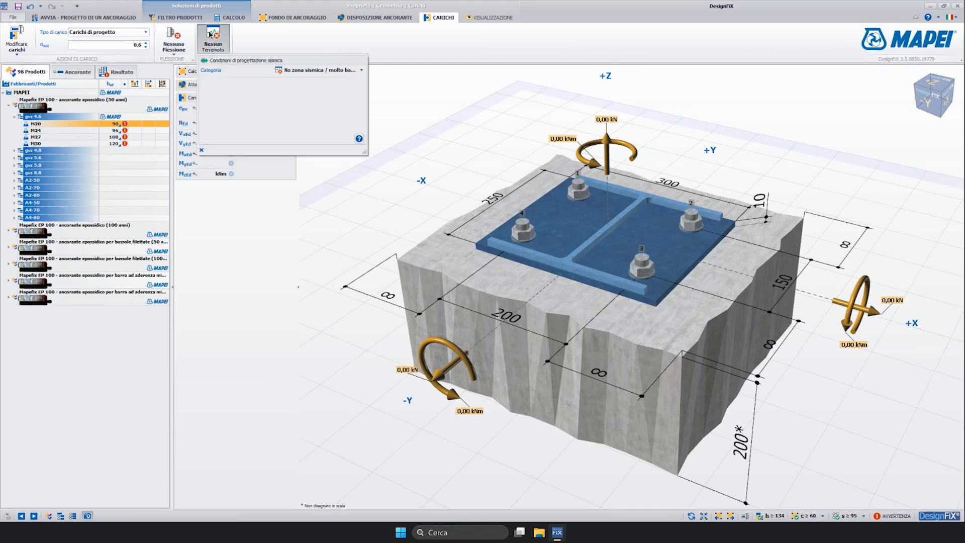
left_click(302, 71)
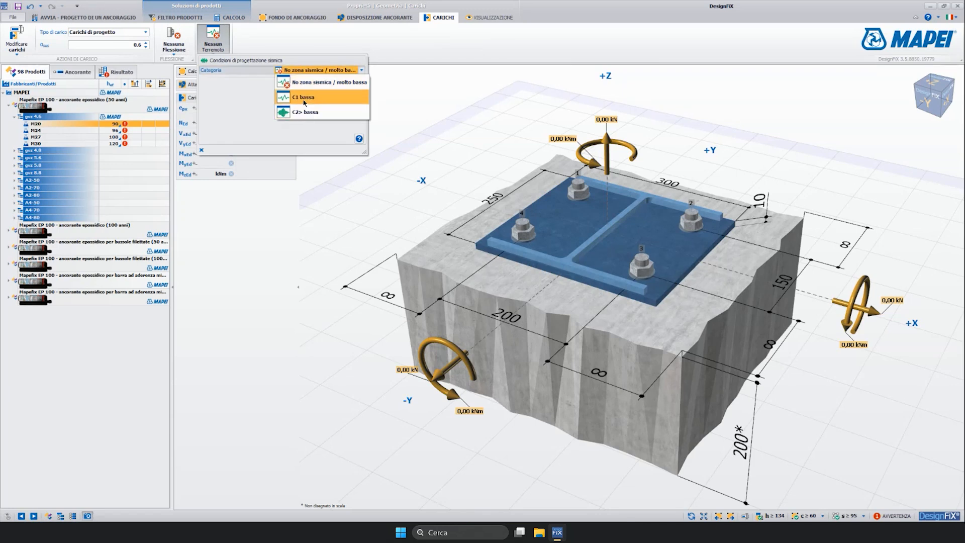
left_click(302, 71)
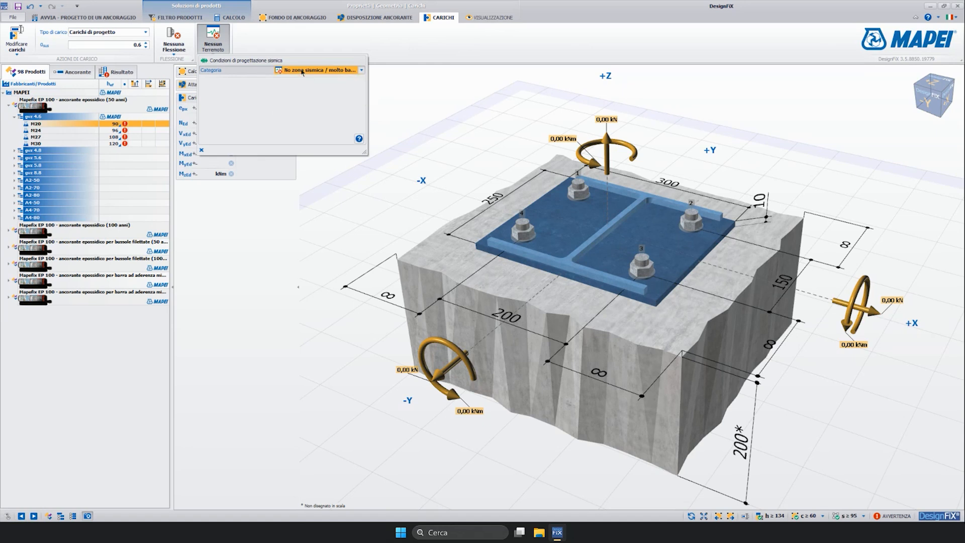
left_click(262, 43)
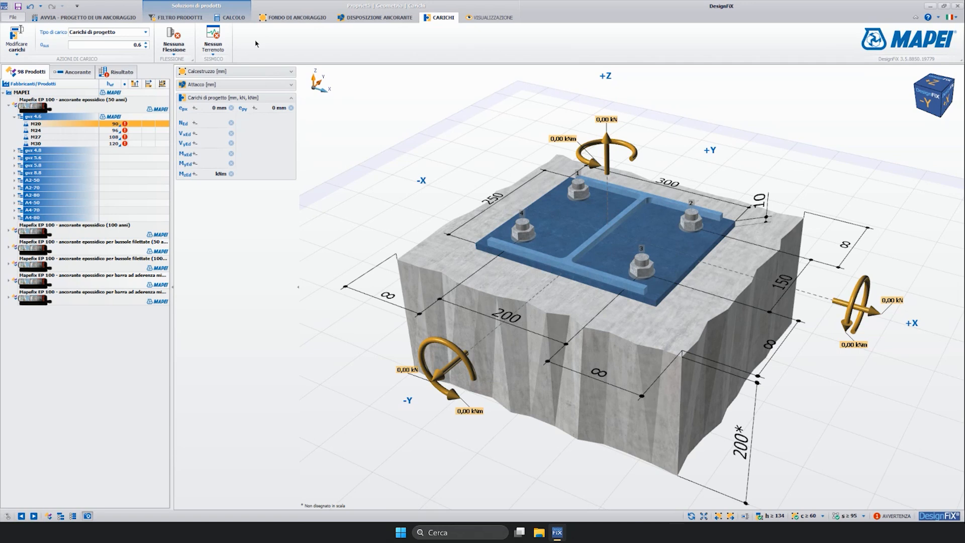
Try the Legenda + valori style for the 3D view's dimension labels, and restore Valori
left_click(496, 18)
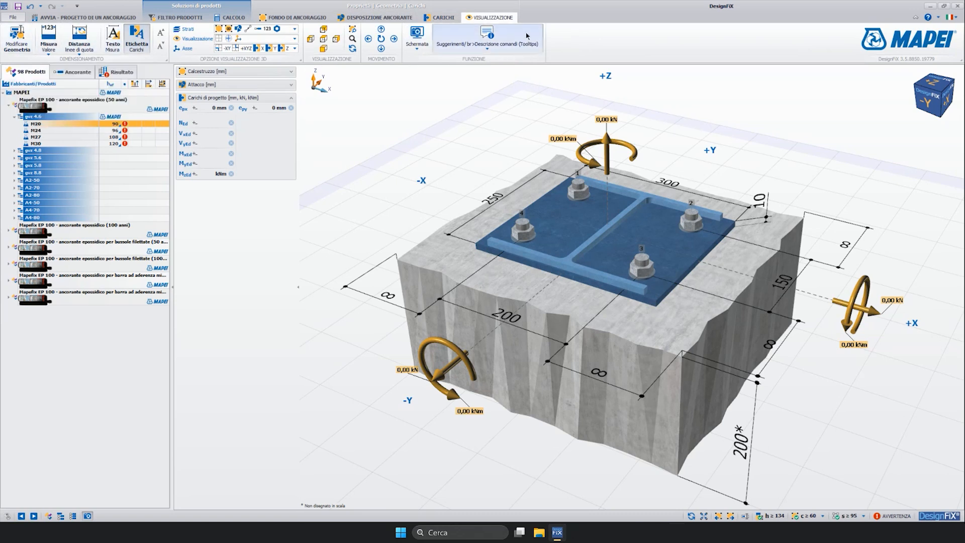
left_click(55, 50)
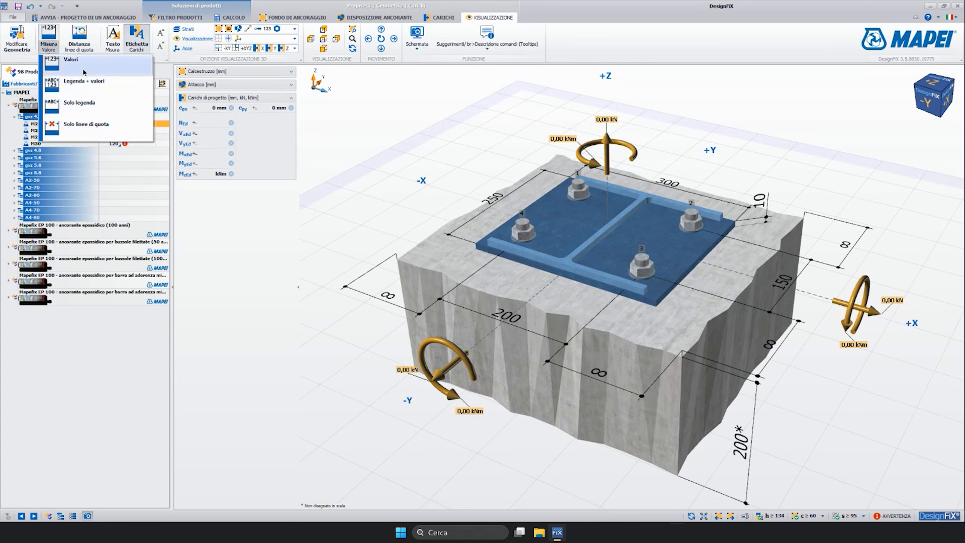
left_click(88, 85)
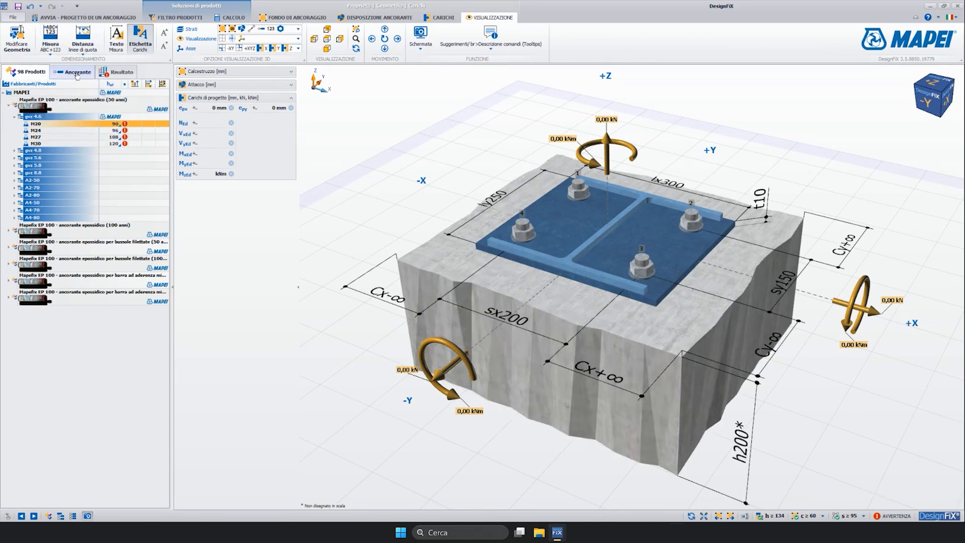
left_click(56, 47)
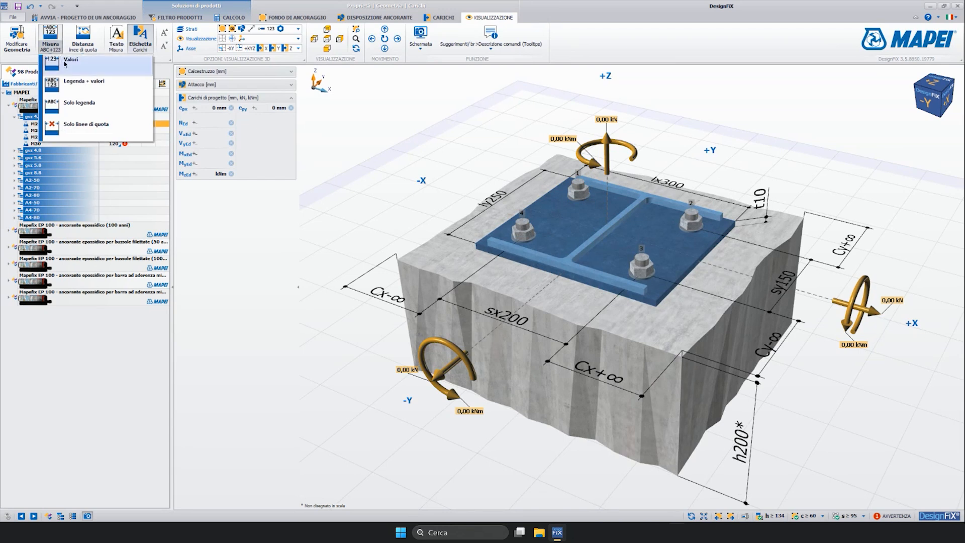
left_click(65, 64)
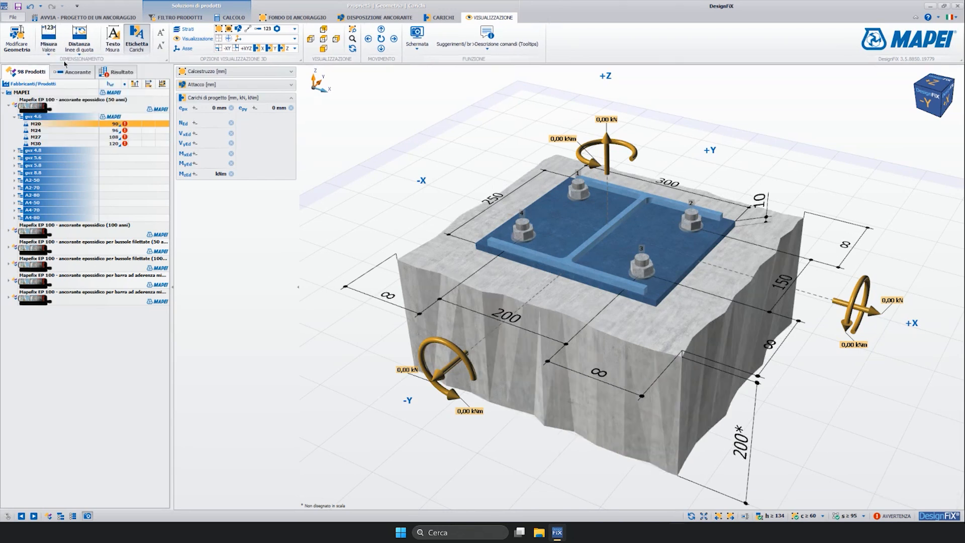